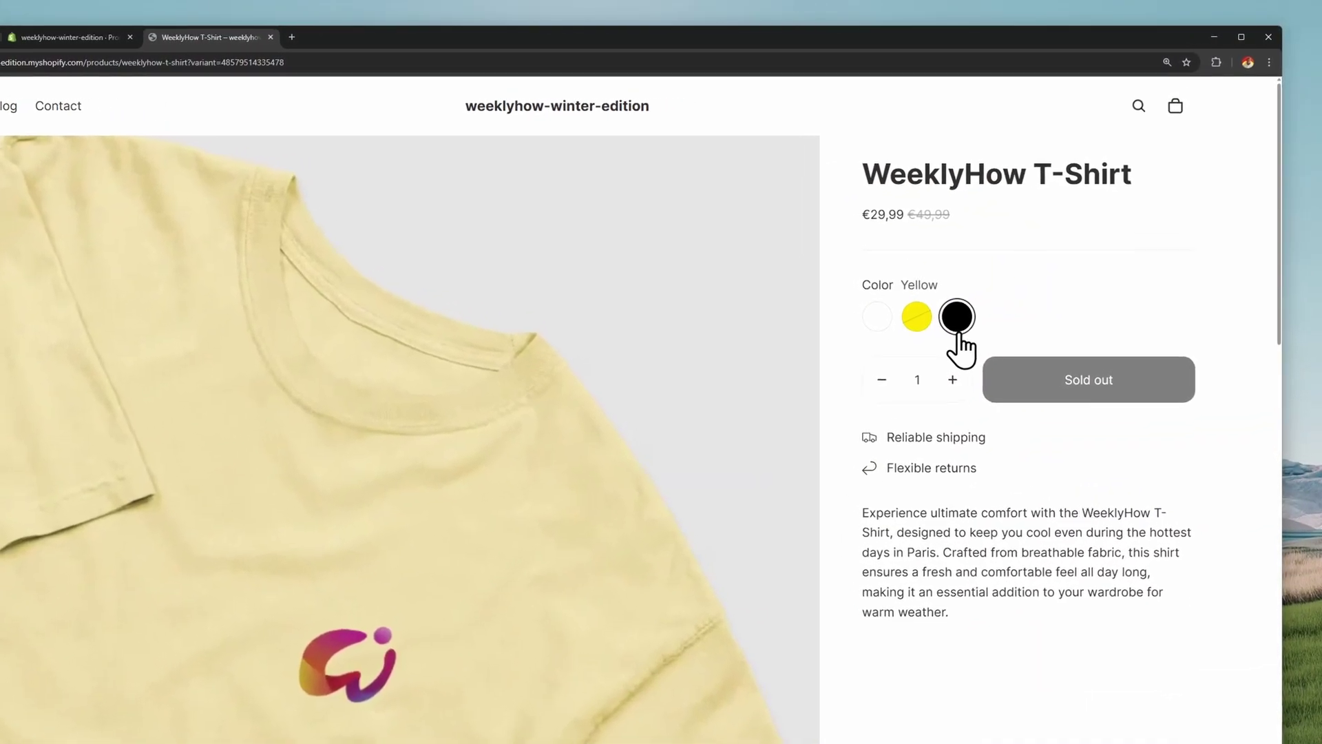
- Pick the black colour swatch on the WeeklyHow T-Shirt page to show the Black variant
{"action": "left_click", "coordinate": [954, 318]}
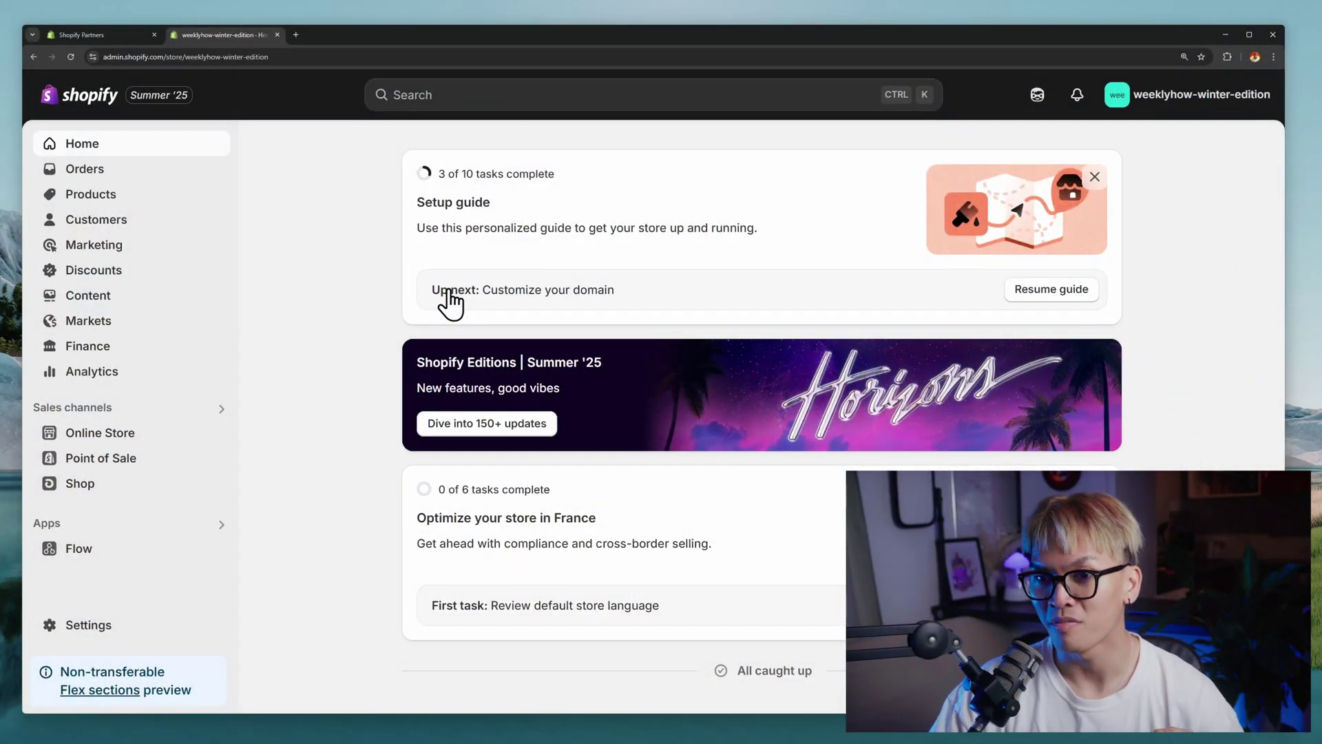
- Browse the Online Store theme library: Horizon 1.0.4 current, with Dawn, Debut and Reference-theme-0.1.0
{"action": "left_click", "coordinate": [133, 438]}
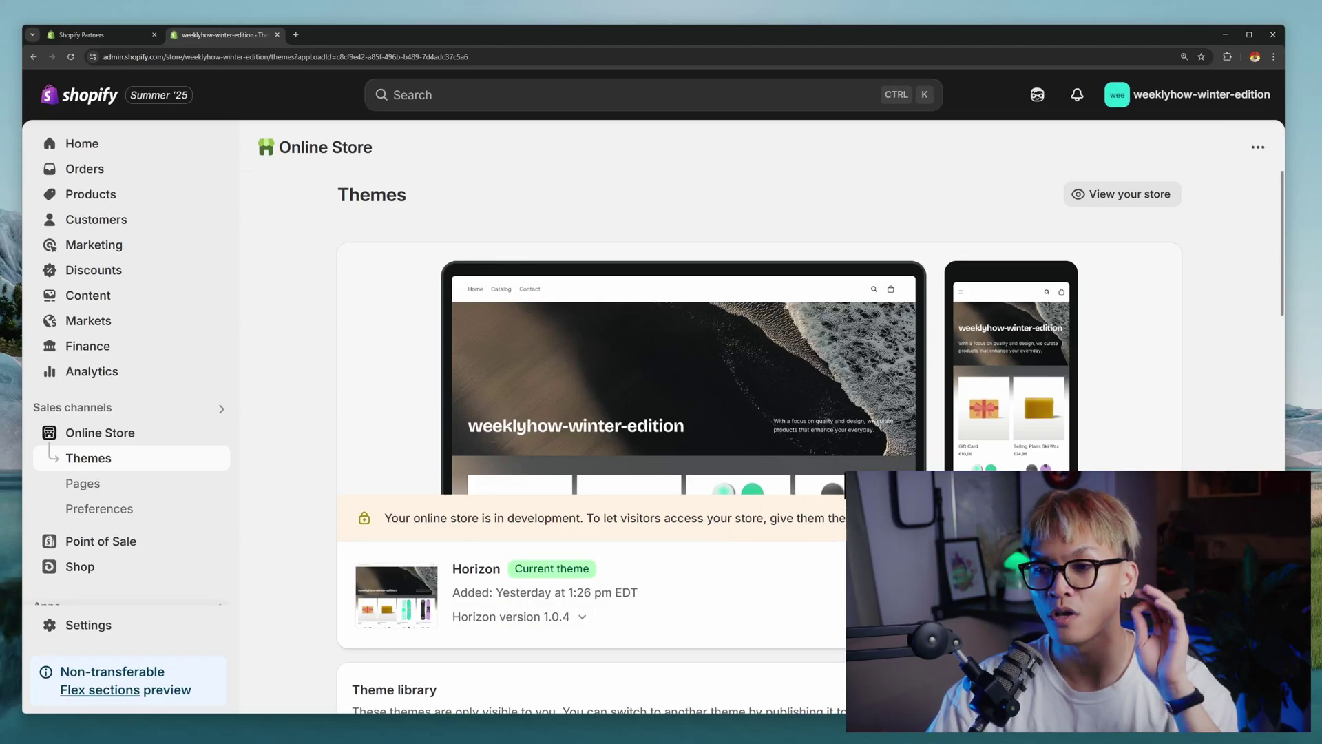
{"action": "scroll", "coordinate": [872, 434], "scroll_direction": "down", "scroll_amount": 10}
{"action": "scroll", "coordinate": [869, 436], "scroll_direction": "down", "scroll_amount": 3}
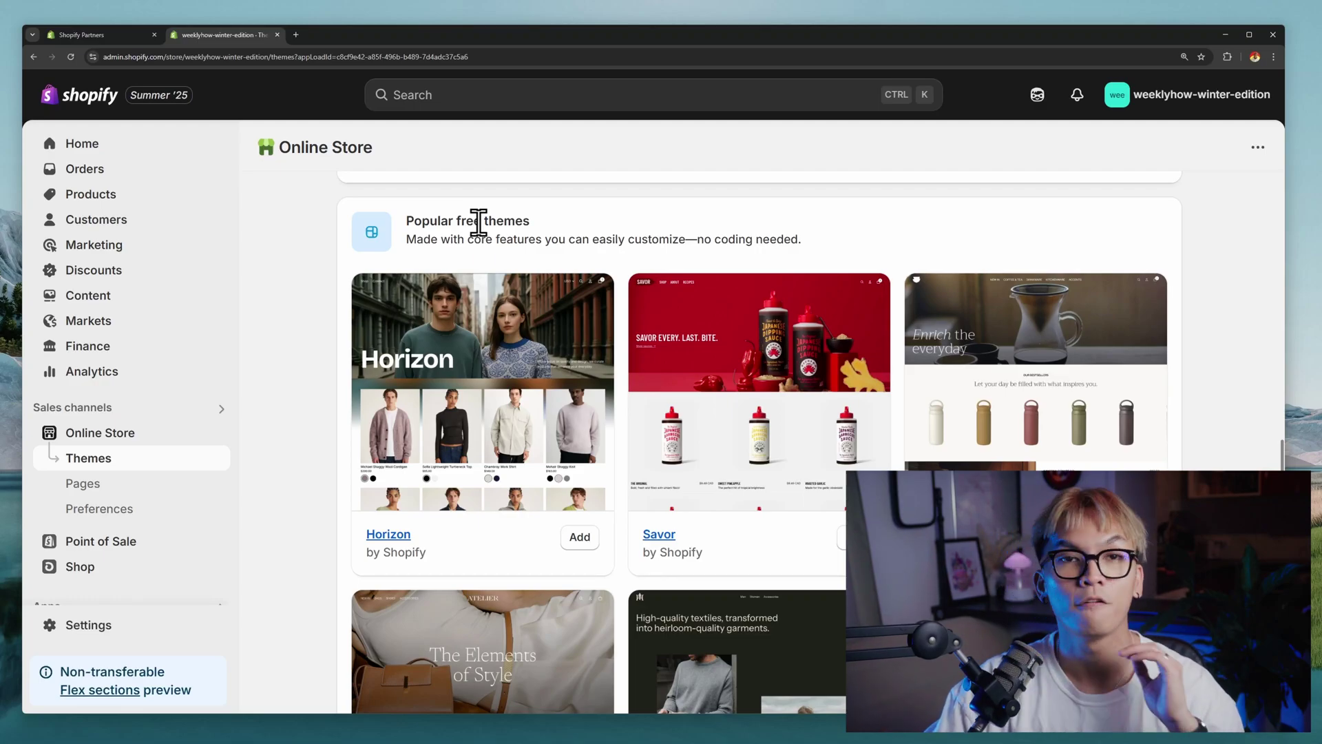
{"action": "scroll", "coordinate": [478, 222], "scroll_direction": "up", "scroll_amount": 10}
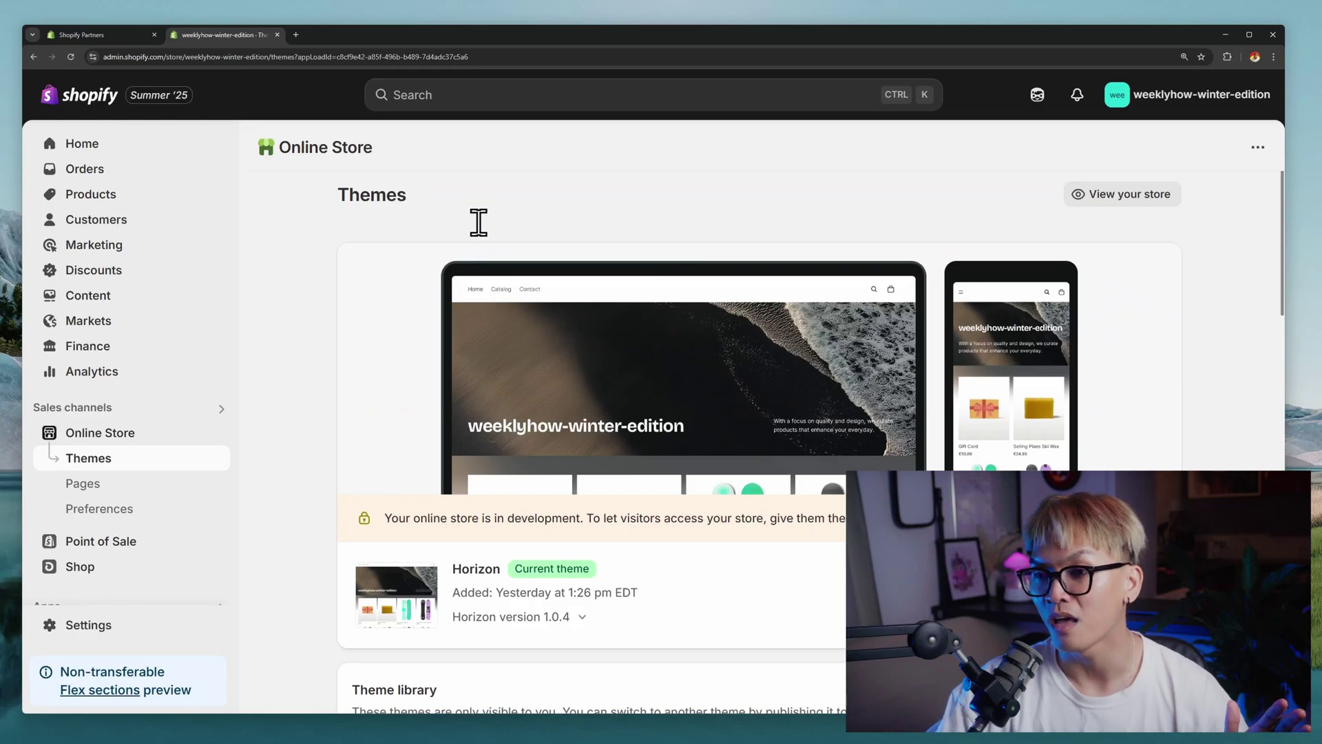
- Start a new product titled 'WeeklyHow T-Shirt'
{"action": "left_click", "coordinate": [130, 201]}
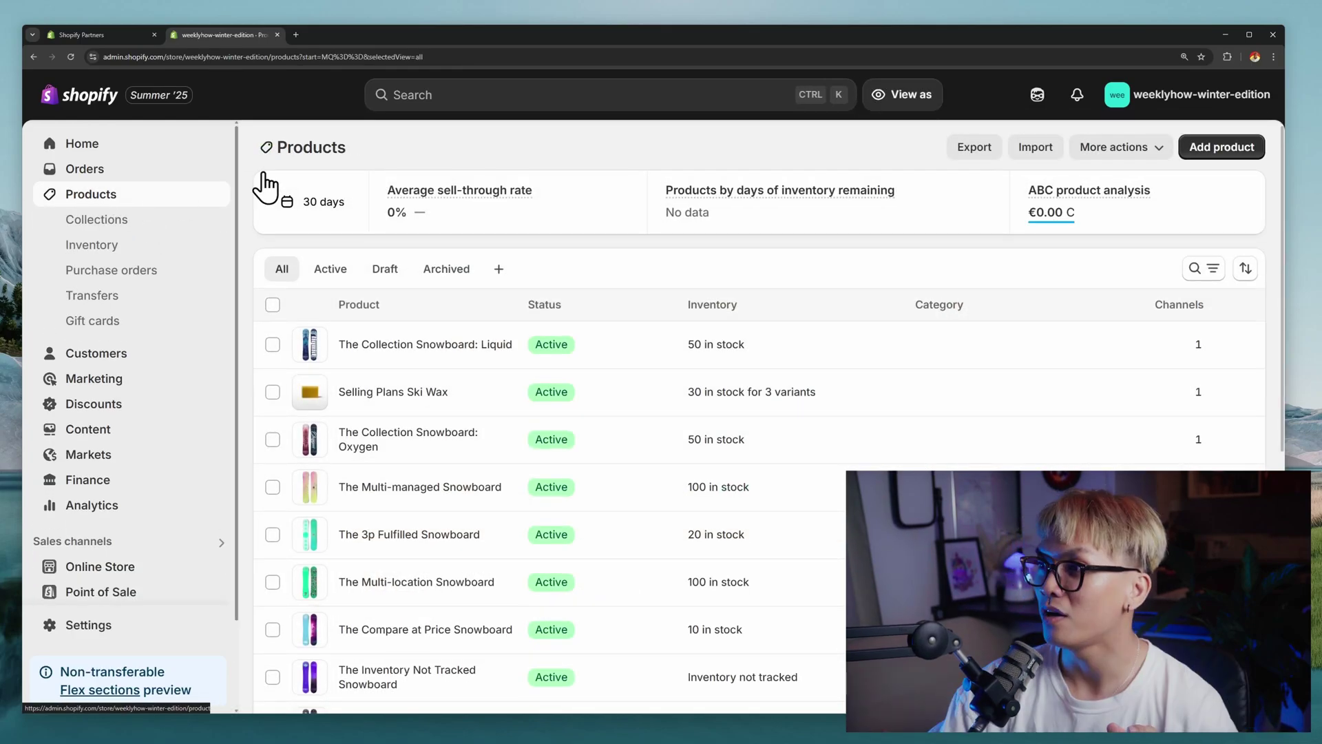
{"action": "left_click", "coordinate": [1221, 148]}
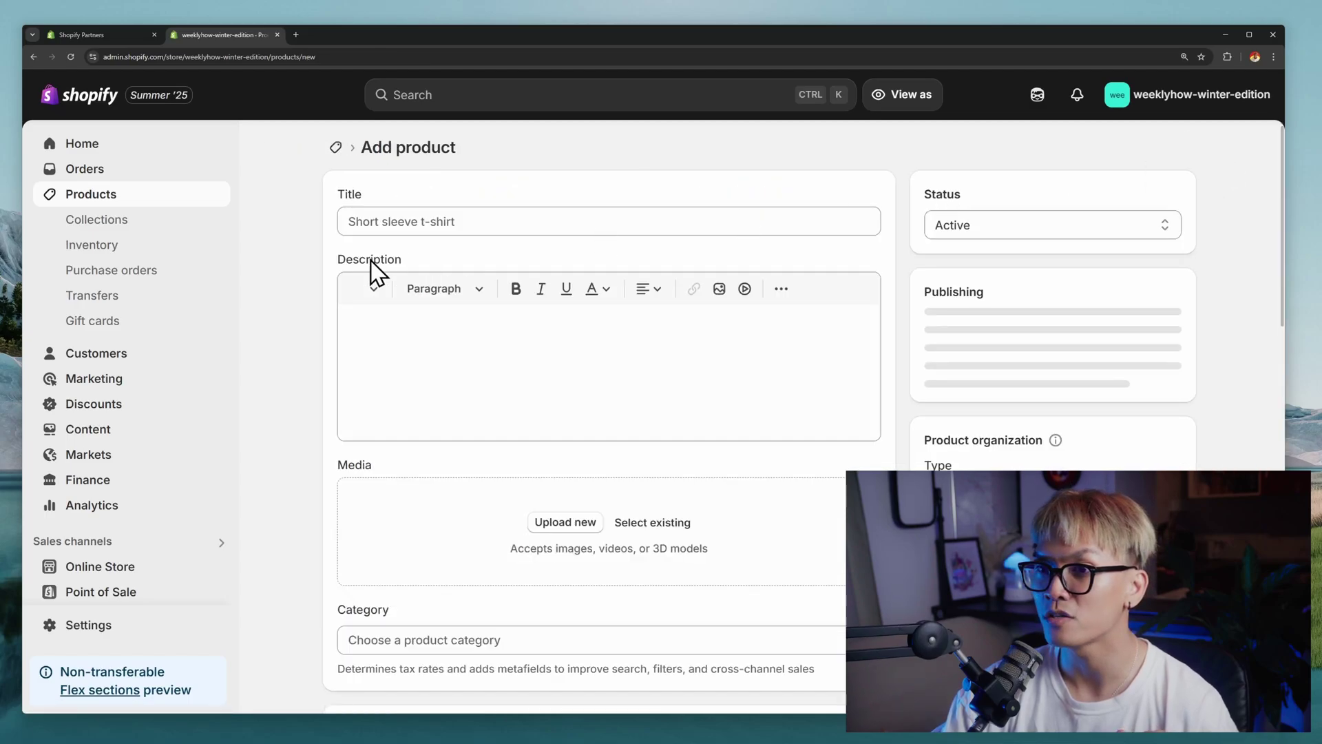
{"action": "left_click", "coordinate": [475, 221]}
{"action": "type", "text": "WeeklyHow T-Shirt"}
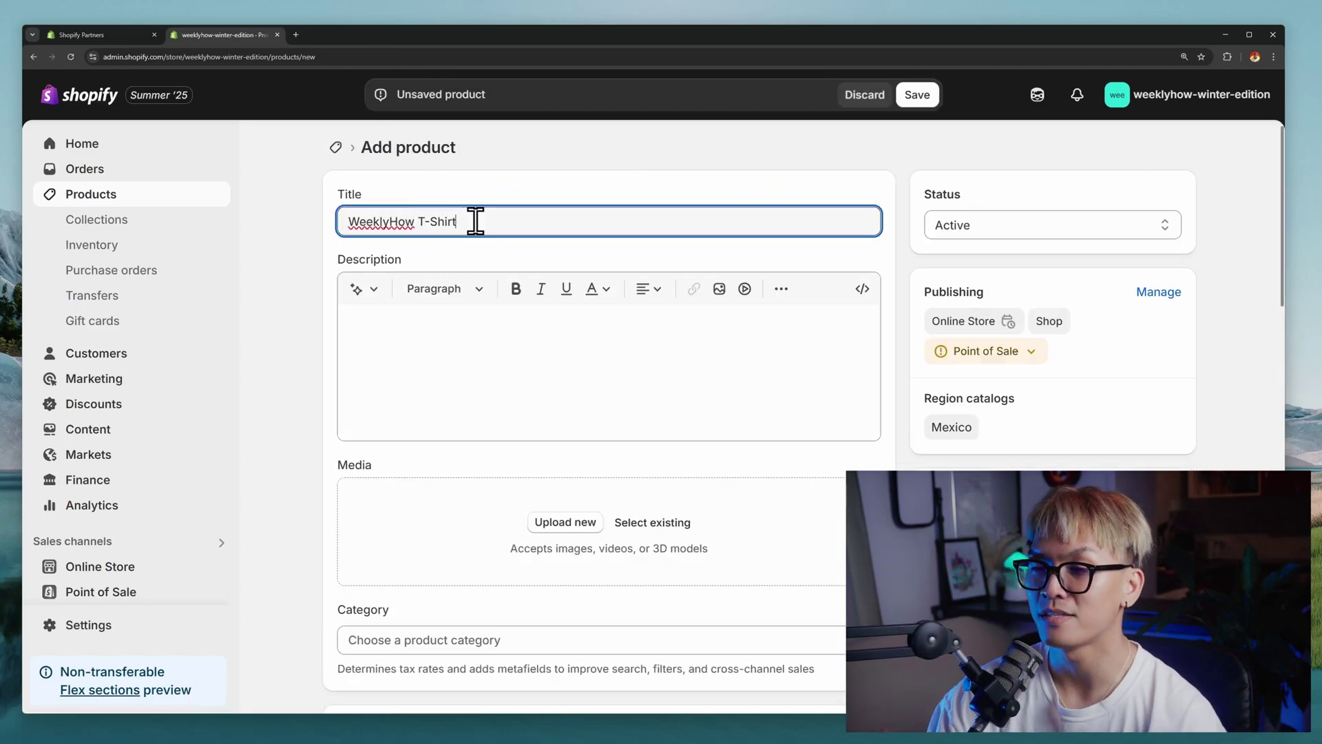
- Generate an AI description of the comfy WeeklyHow t-shirt and insert it into Description
{"action": "left_click", "coordinate": [583, 345]}
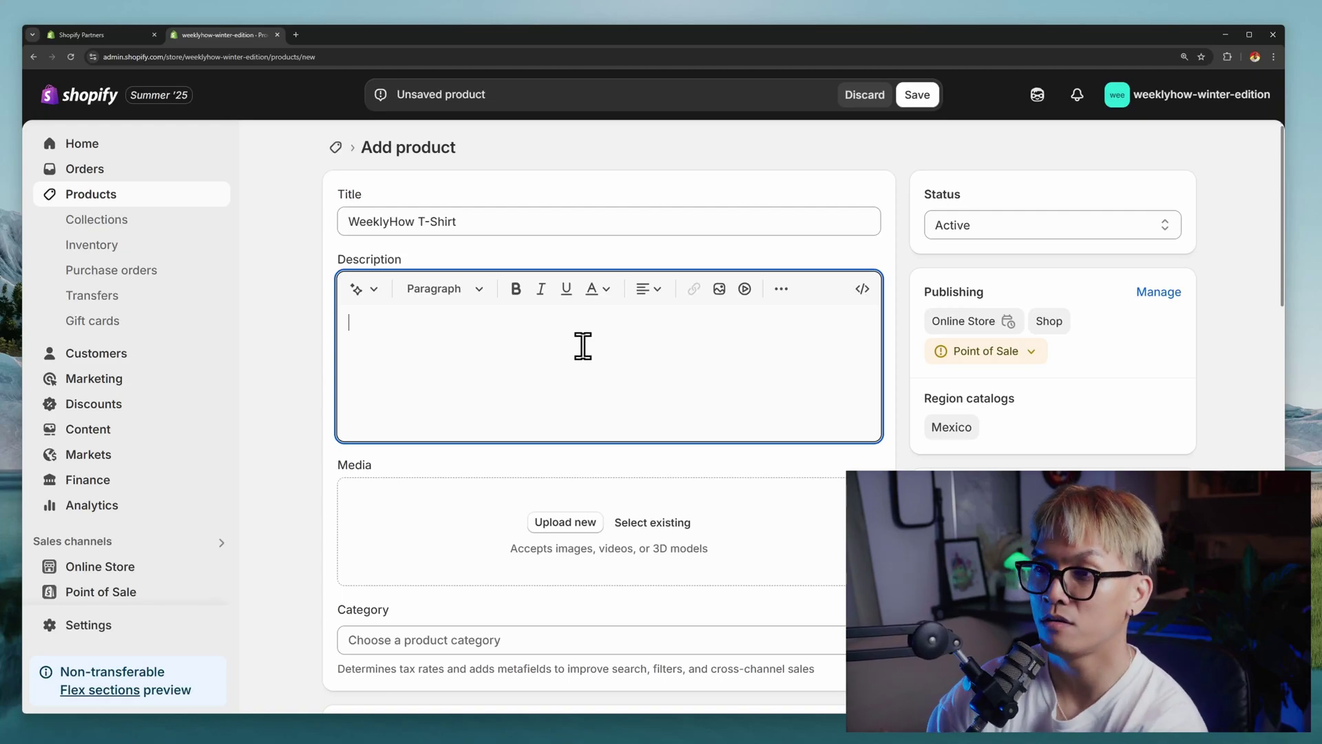
{"action": "left_click", "coordinate": [357, 290]}
{"action": "type", "text": "Gene"}
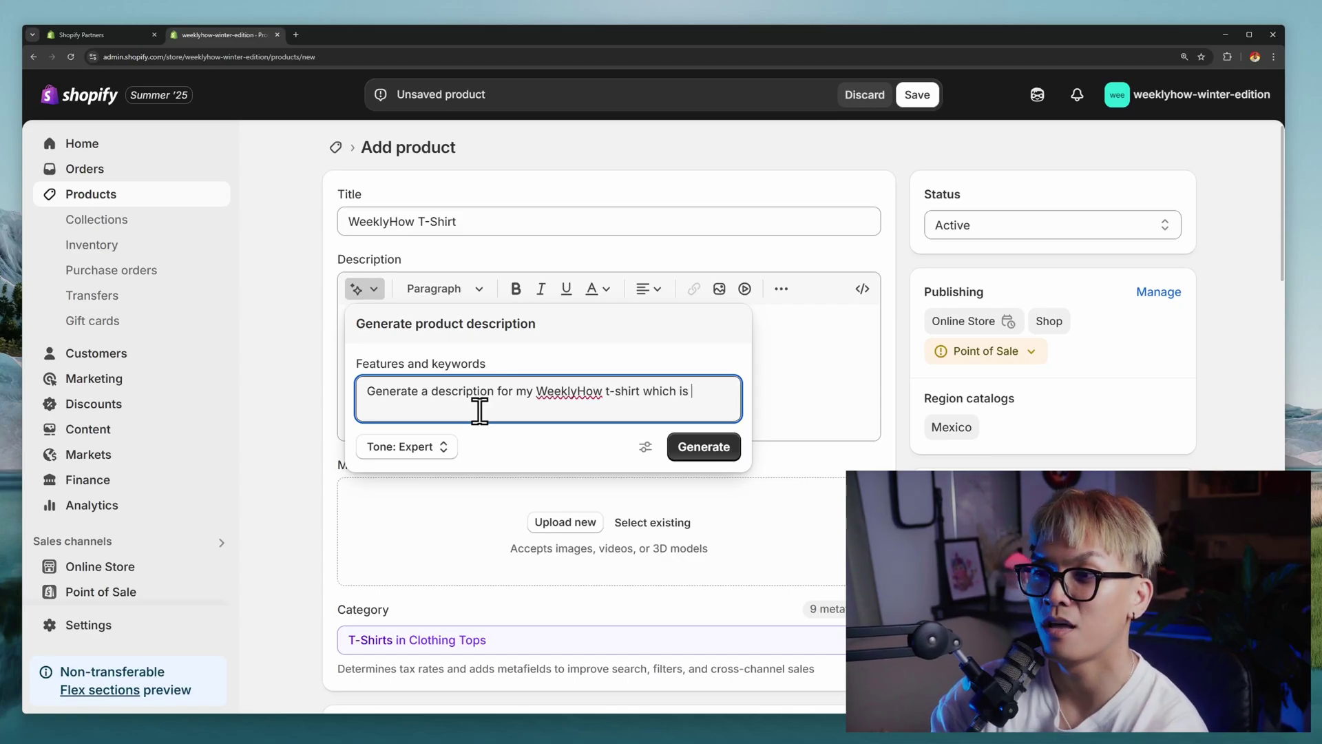
{"action": "type", "text": "rate a description for my WeeklyHow t-shirt which is by the way, "}
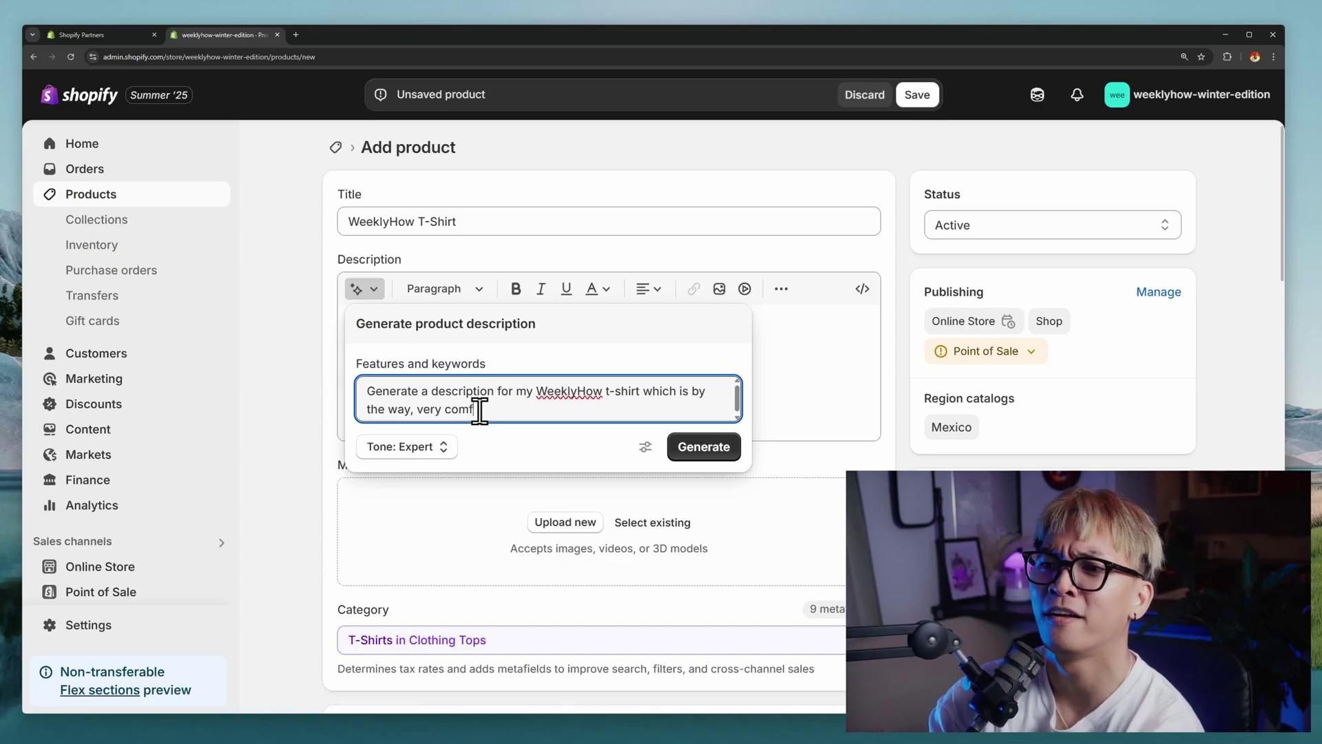
{"action": "type", "text": "very comfy to wear it is very ho"}
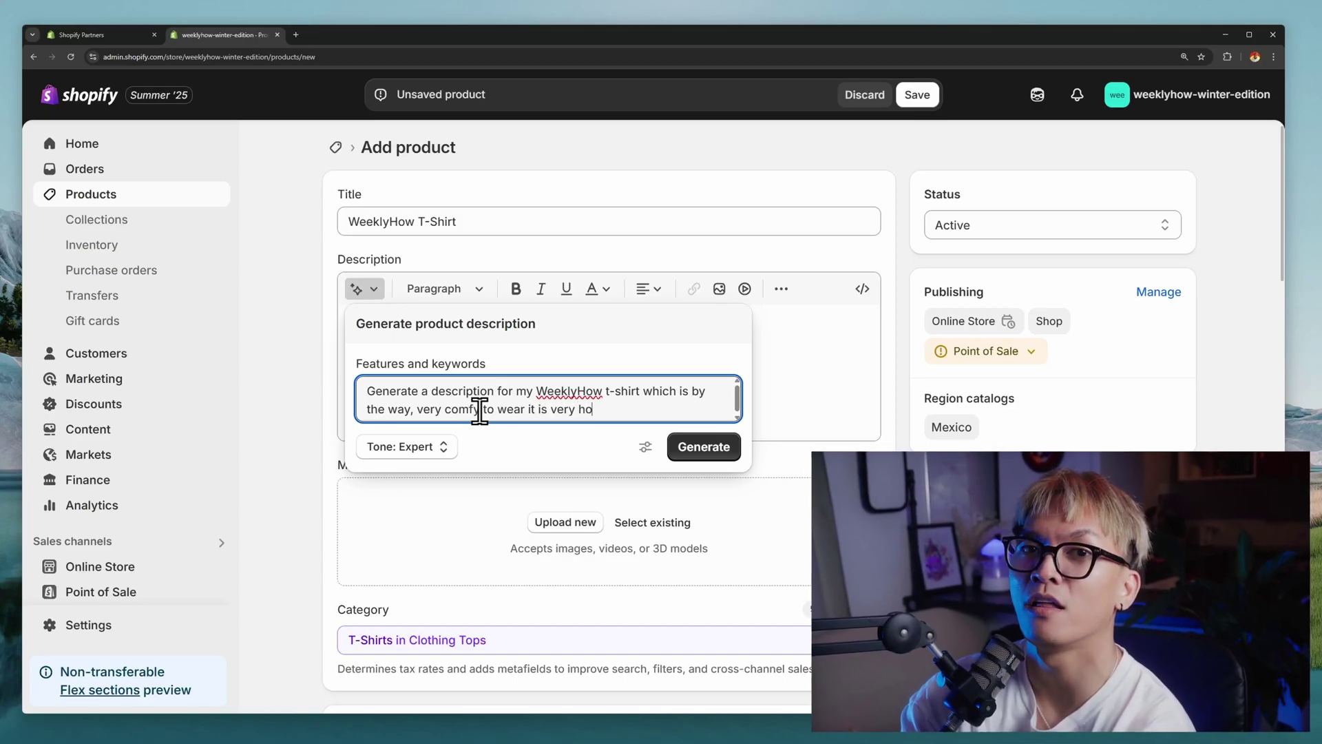
{"action": "type", "text": "t in paris but"}
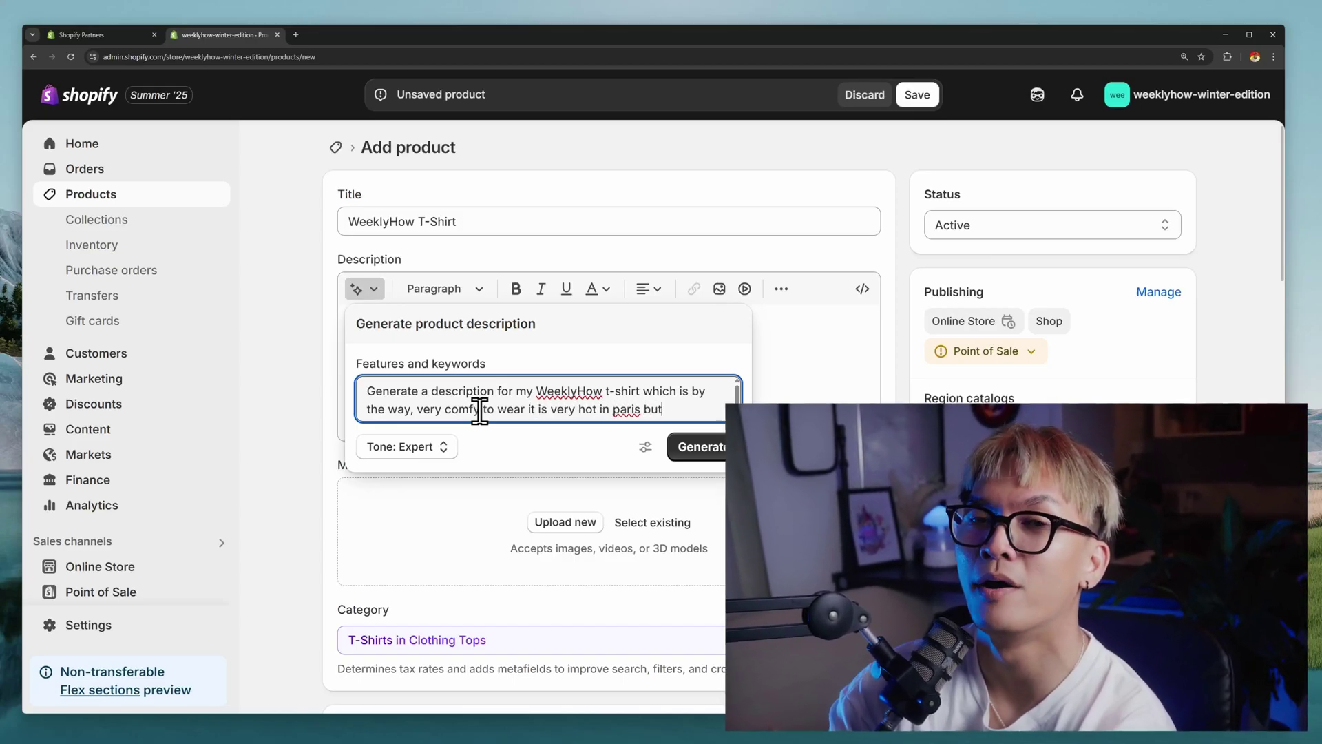
{"action": "type", "text": " with weeklyhow shir"}
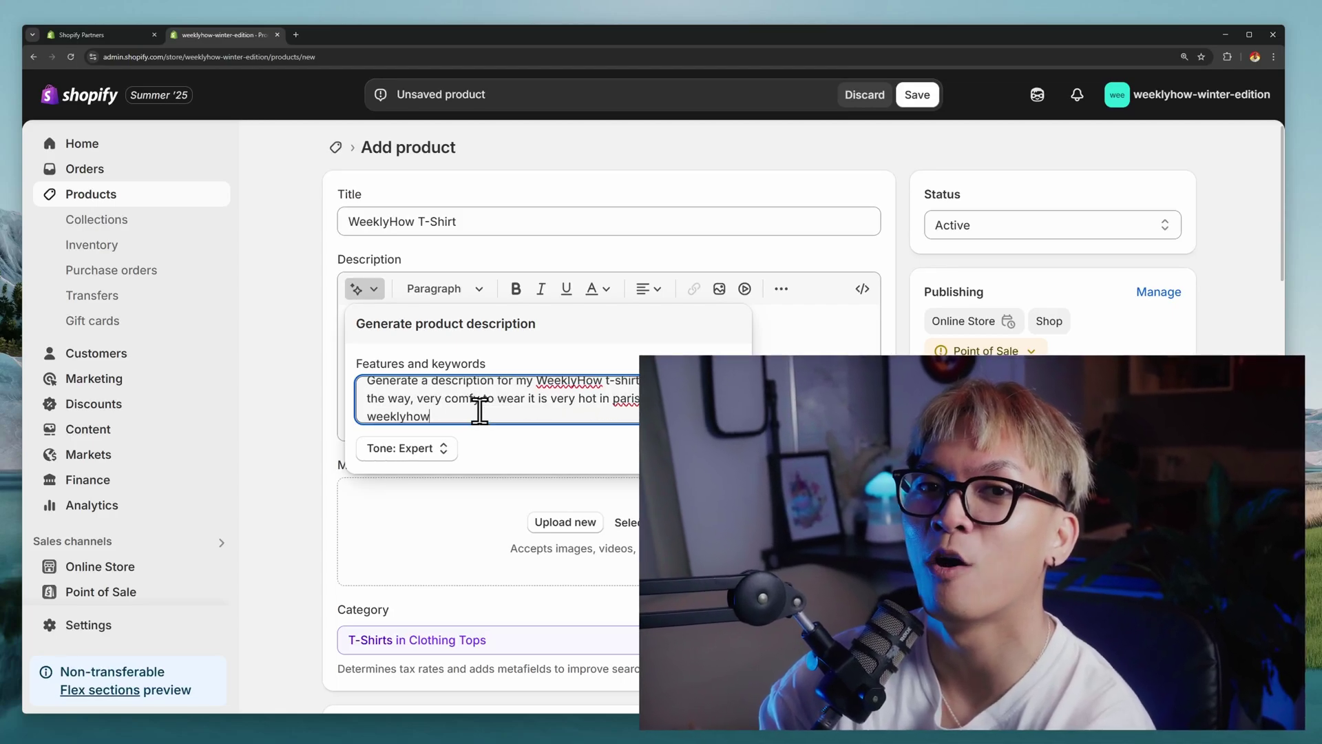
{"action": "type", "text": "t, I am very freshhhhhhhhhhhhhh"}
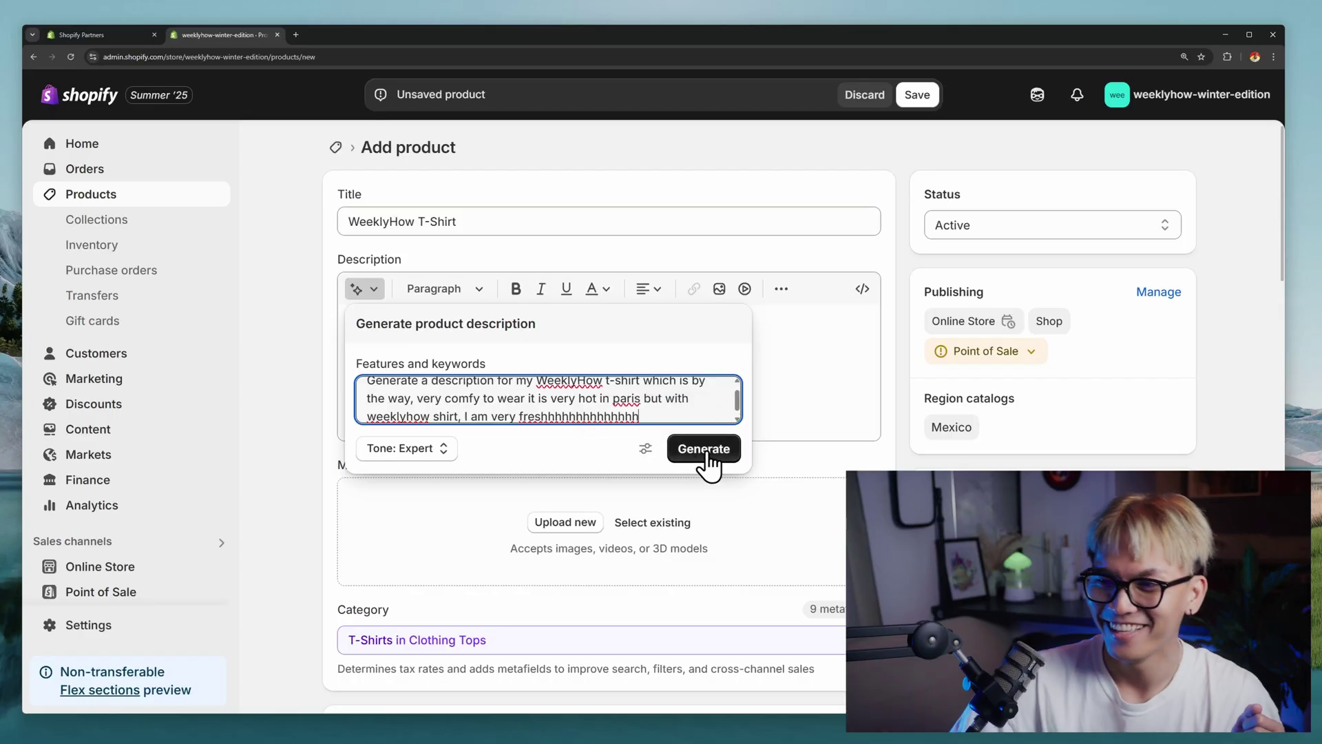
{"action": "left_click", "coordinate": [706, 451]}
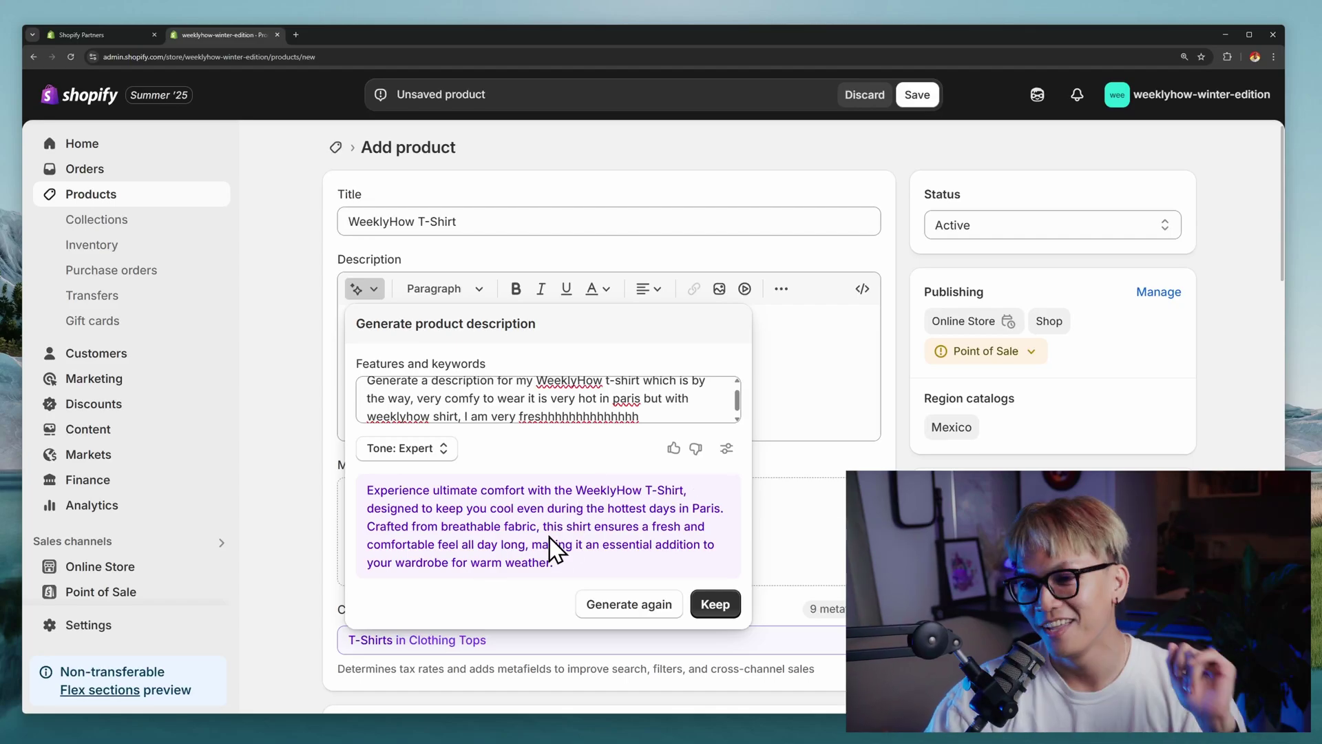
{"action": "left_click", "coordinate": [720, 605]}
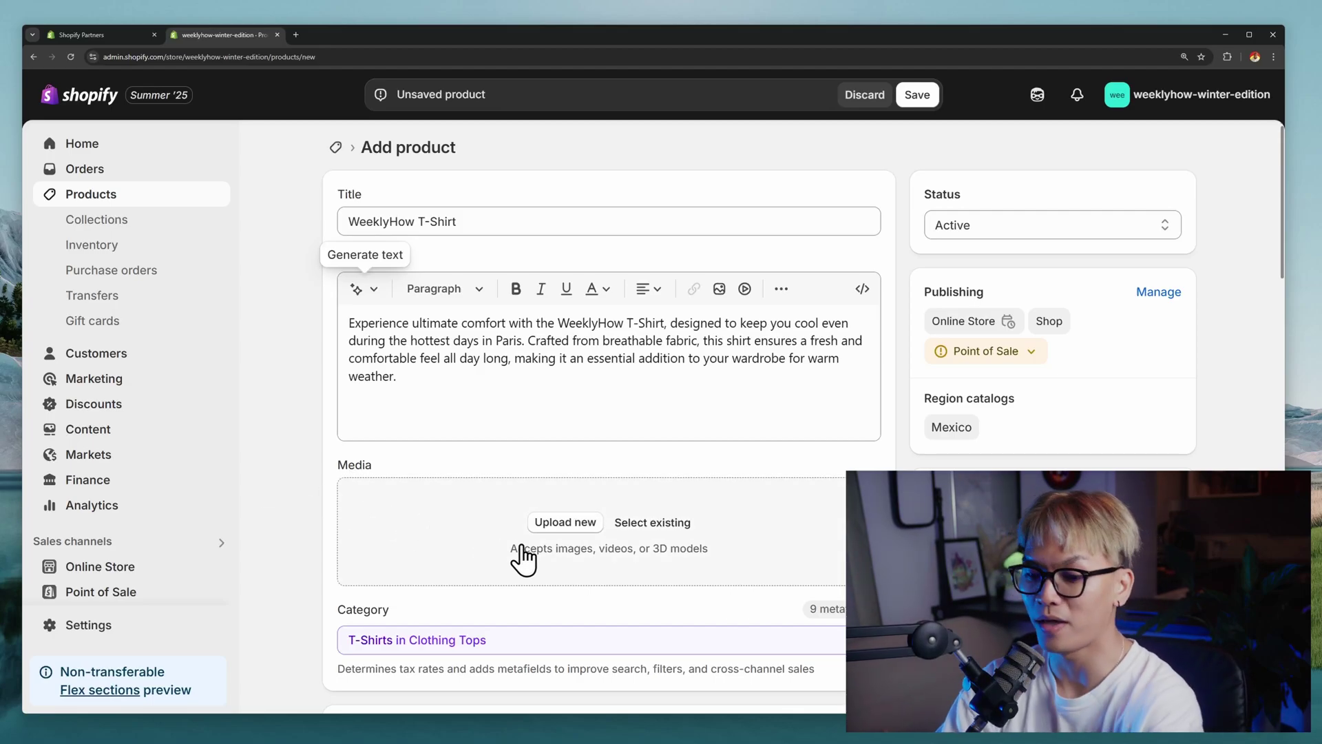
- Keep the description and drag the black, yellow and white T-shirt images into Media
{"action": "key", "text": "alt+Tab"}
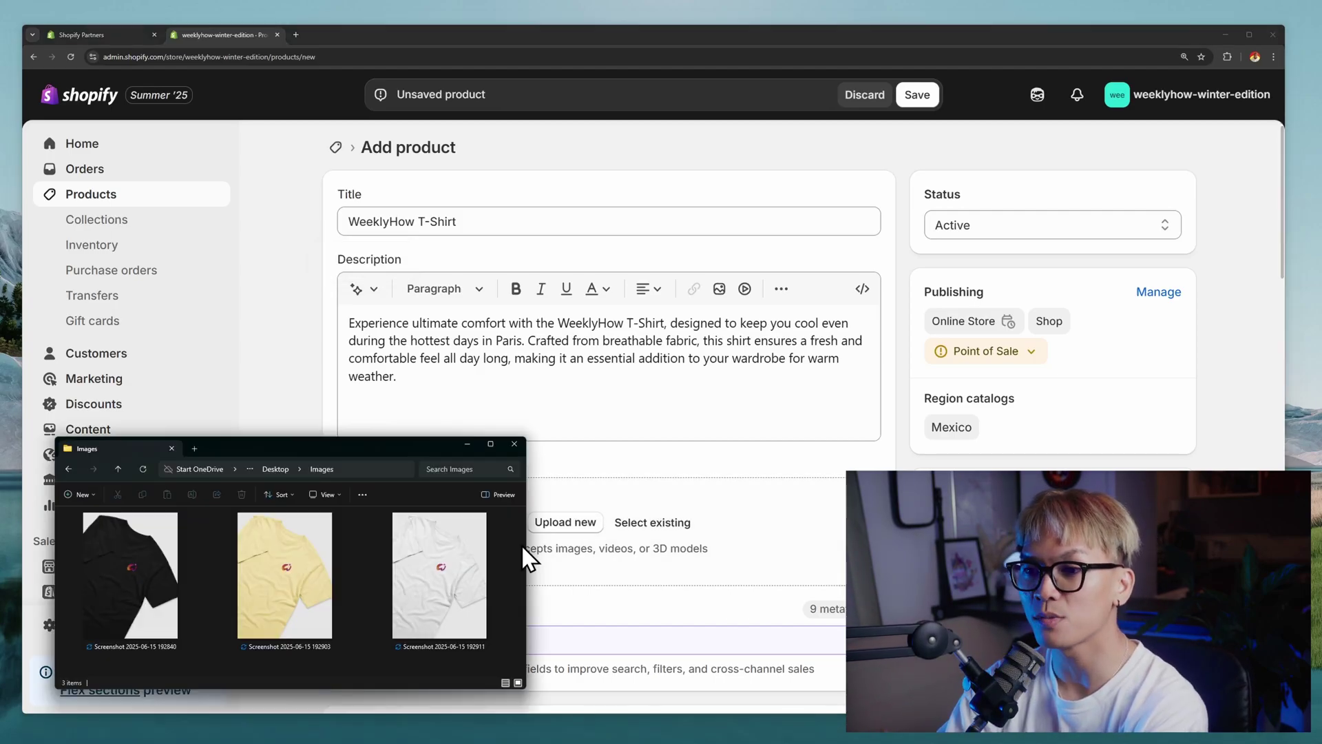
{"action": "left_click_drag", "start_coordinate": [508, 651], "coordinate": [691, 540]}
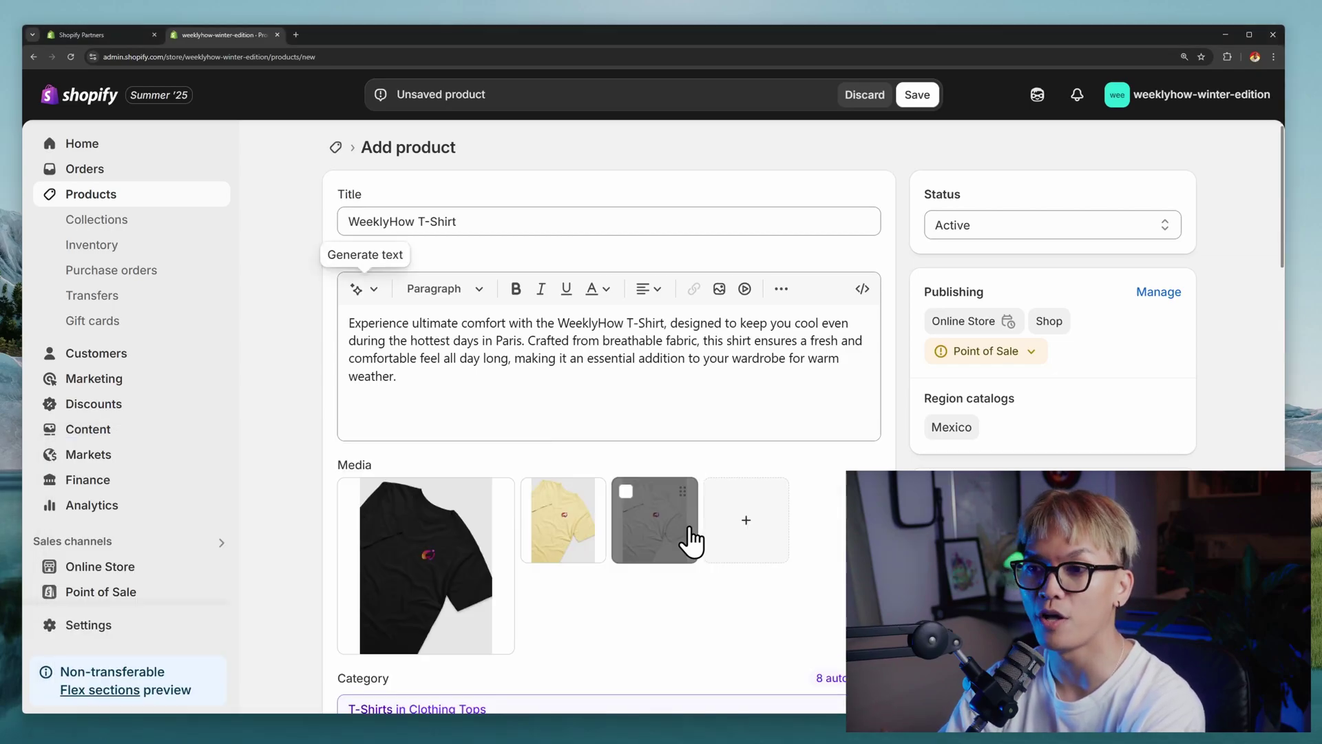
- Set the price to €29.99 with a €49.99 compare-at price
{"action": "scroll", "coordinate": [692, 537], "scroll_direction": "down", "scroll_amount": 7}
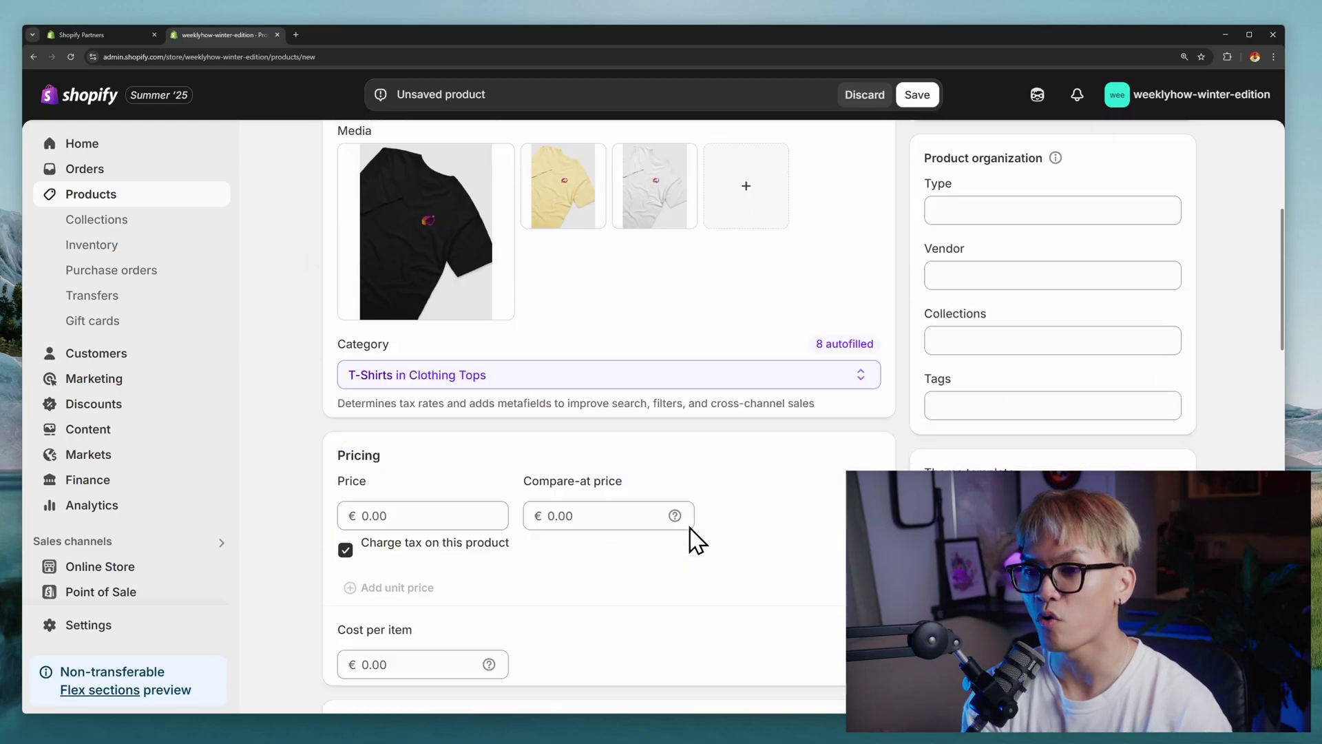
{"action": "left_click", "coordinate": [389, 384]}
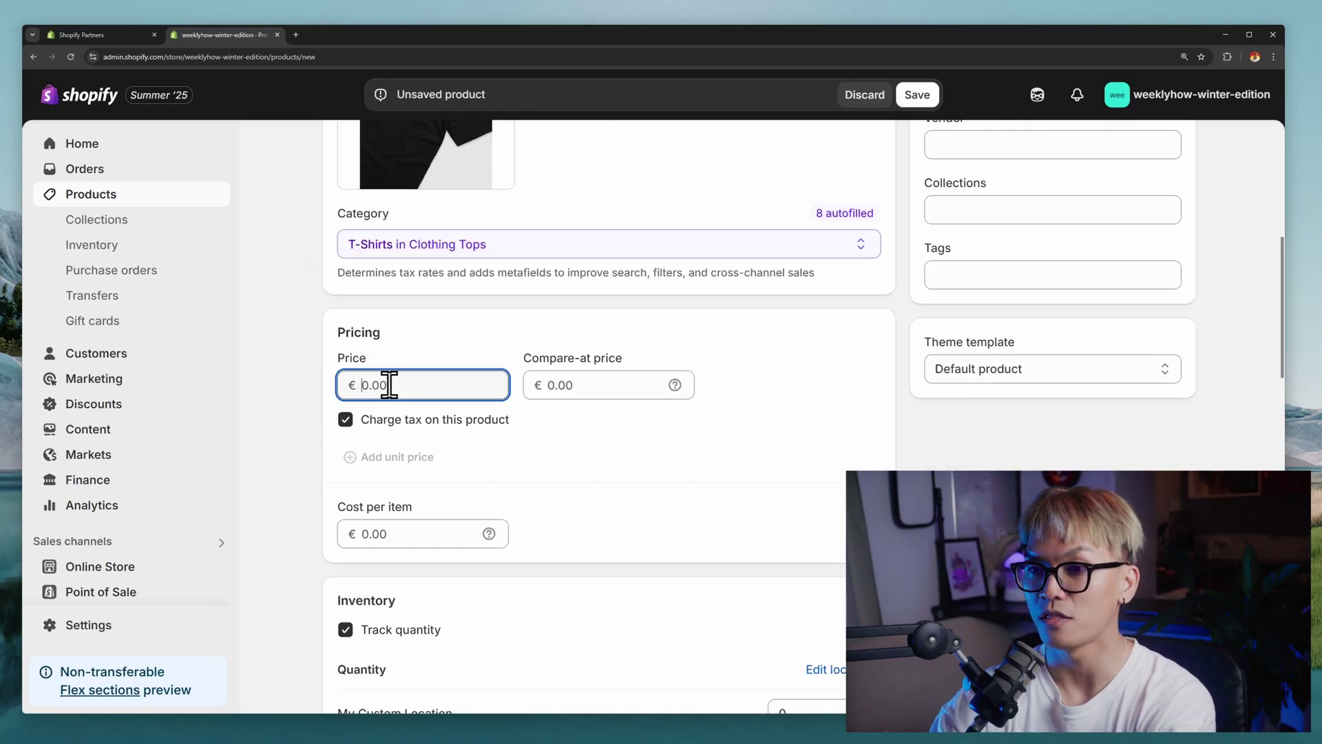
{"action": "type", "text": "29.99"}
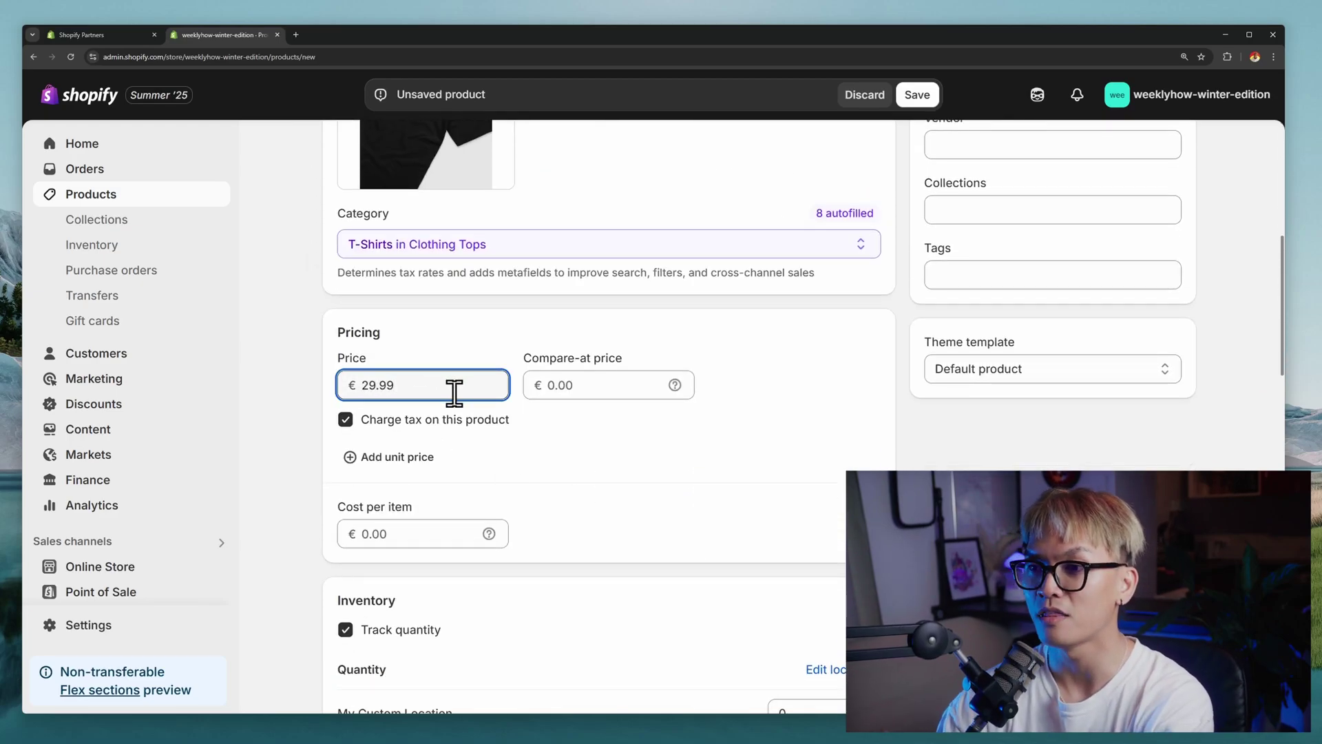
{"action": "left_click", "coordinate": [598, 392]}
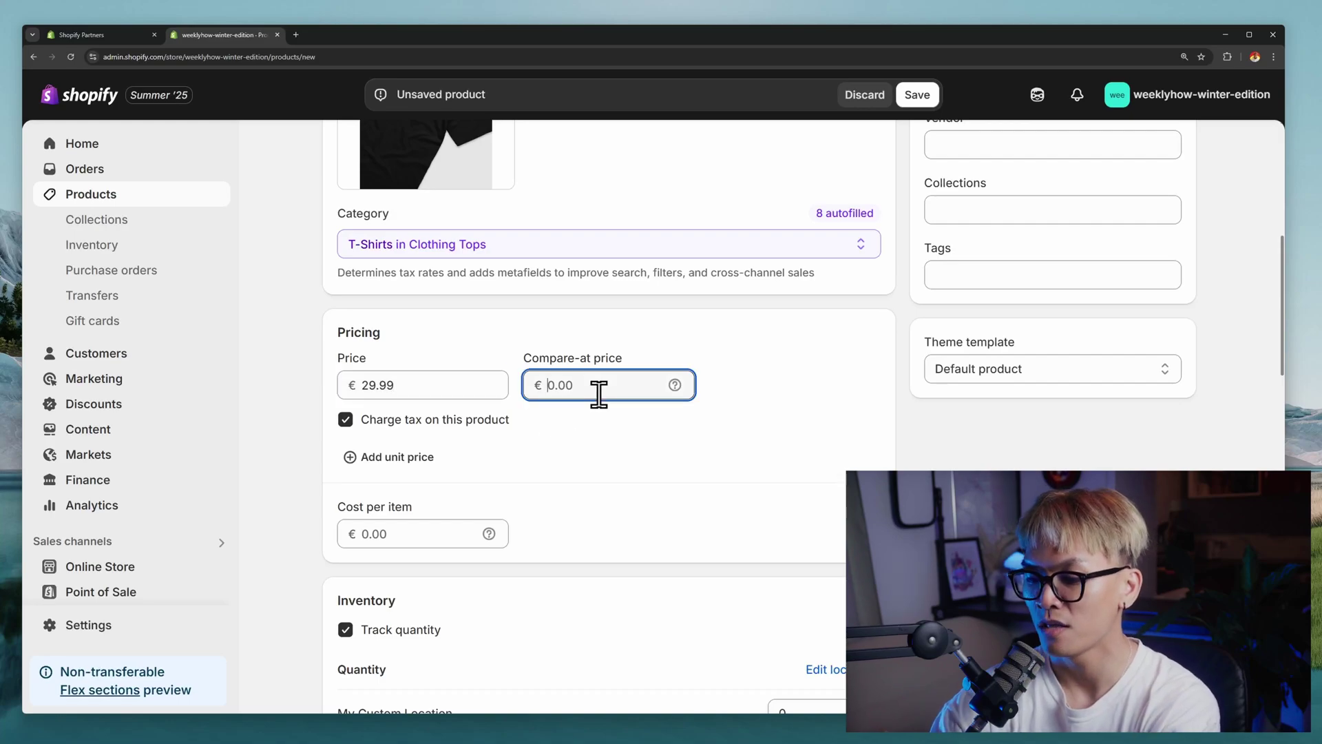
{"action": "type", "text": "49.998"}
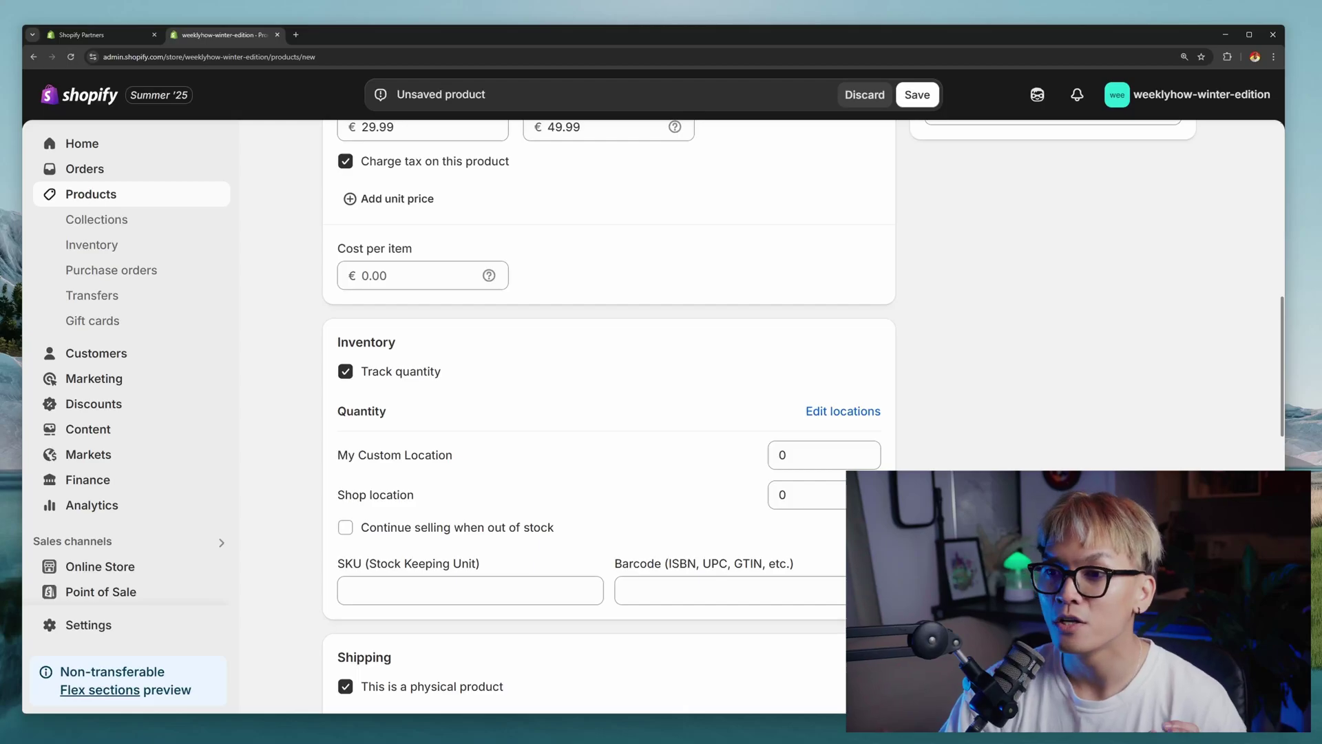
- Stock 99 units at both My Custom Location and the Shop location
{"action": "double_click", "coordinate": [811, 452]}
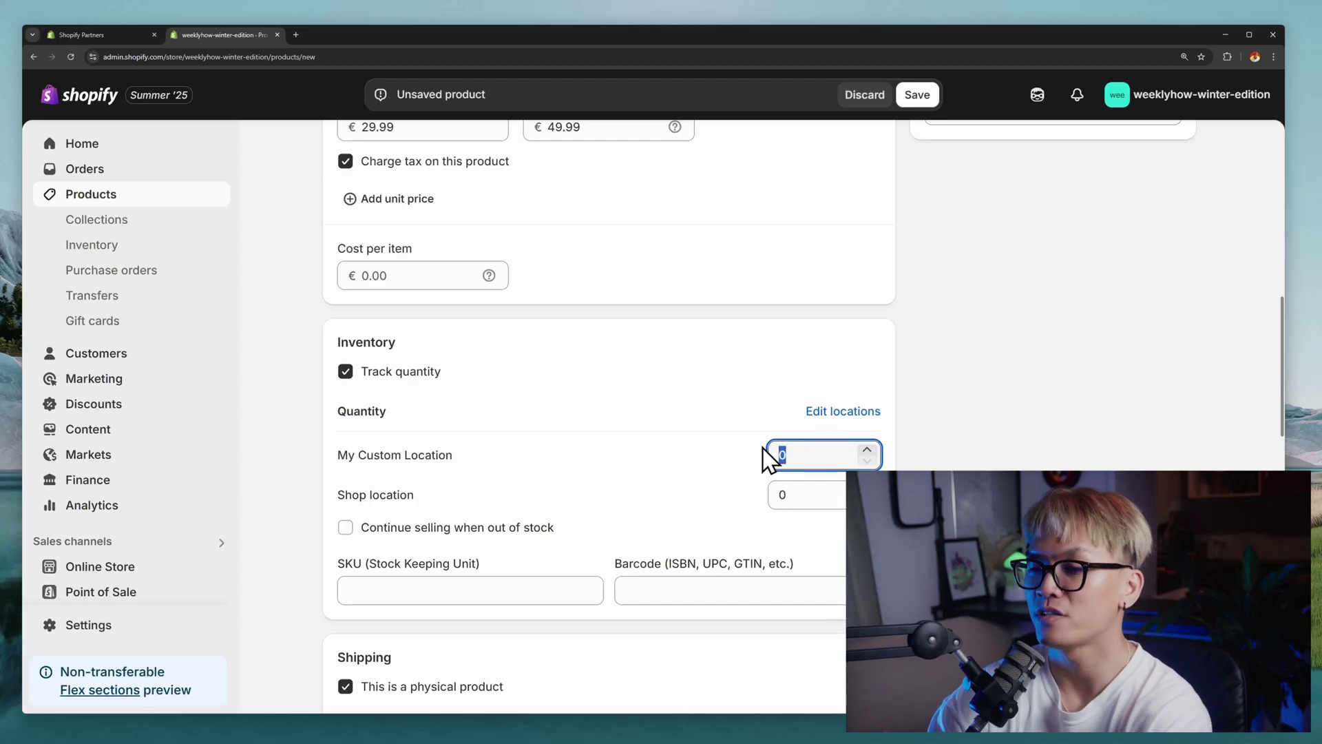
{"action": "key", "text": "Tab"}
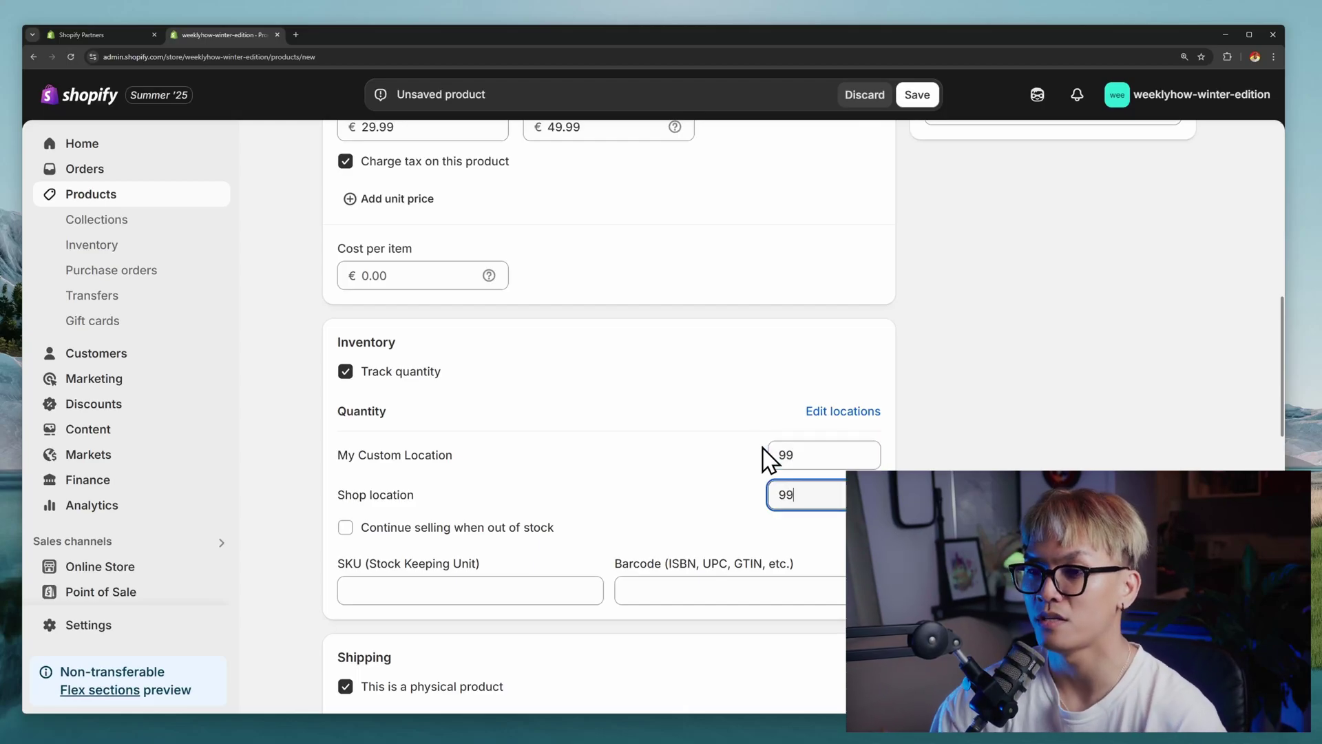
{"action": "scroll", "coordinate": [575, 454], "scroll_direction": "down", "scroll_amount": 7}
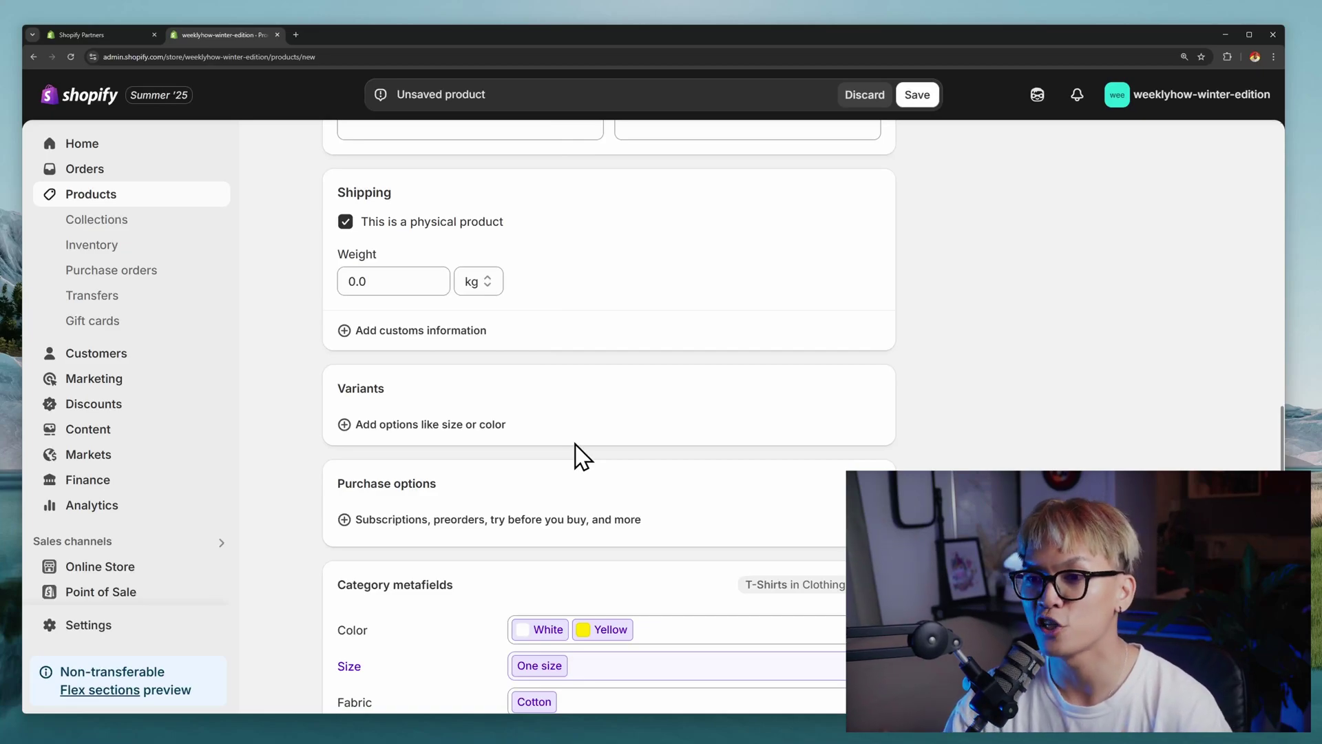
- Add Color as the product's variant option
{"action": "left_click", "coordinate": [449, 427]}
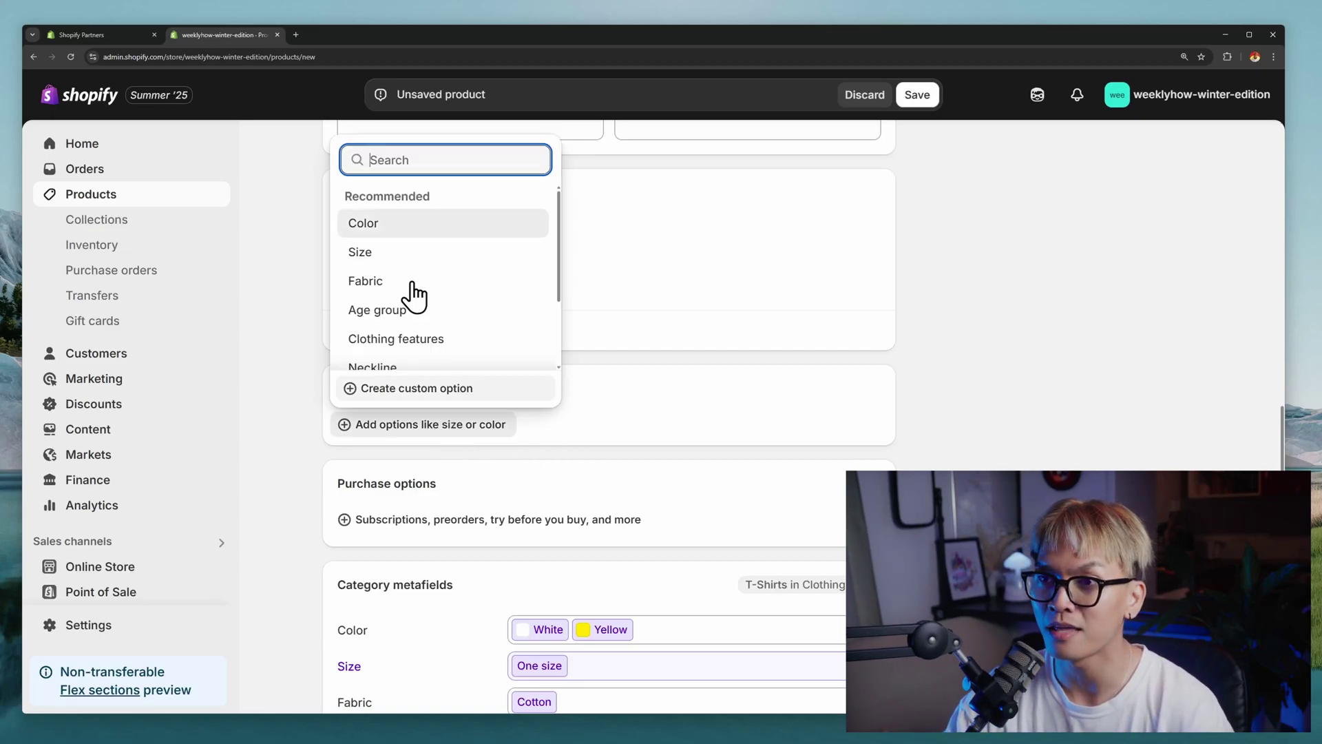
{"action": "left_click", "coordinate": [403, 231]}
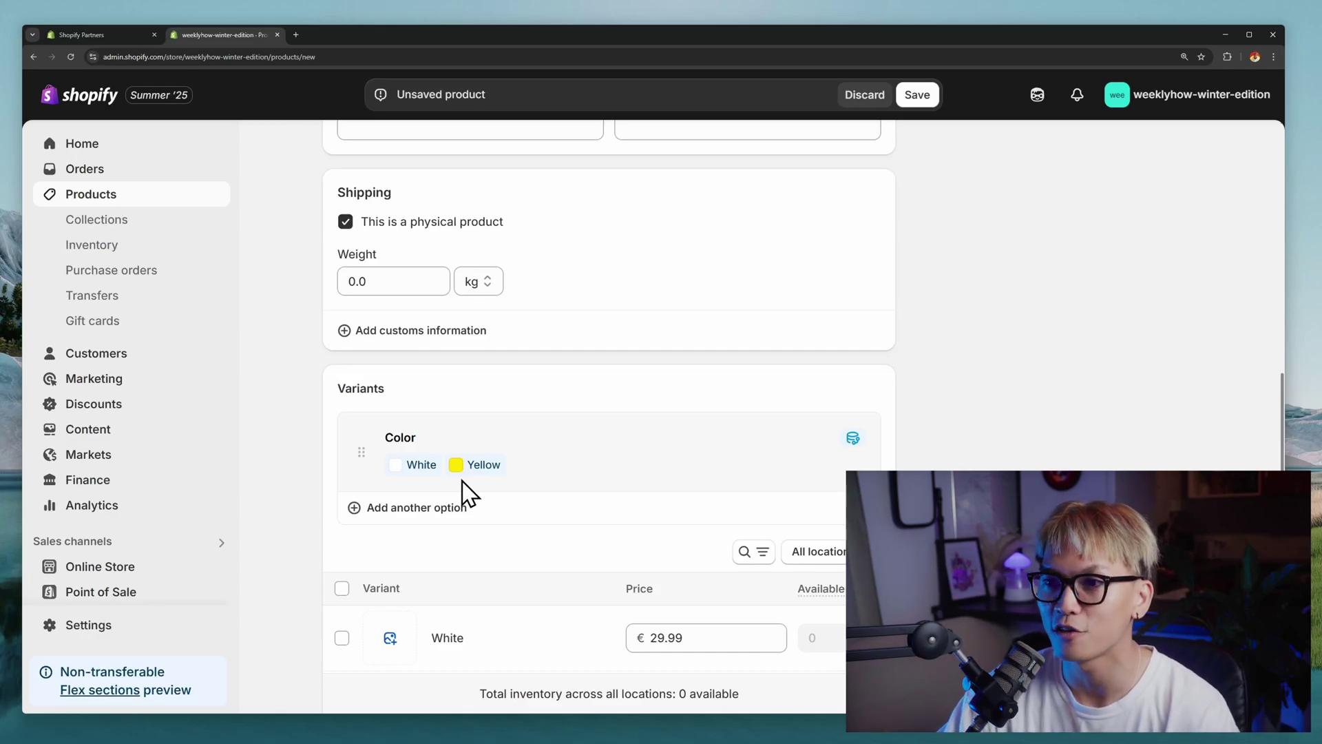
{"action": "scroll", "coordinate": [468, 493], "scroll_direction": "up", "scroll_amount": 15}
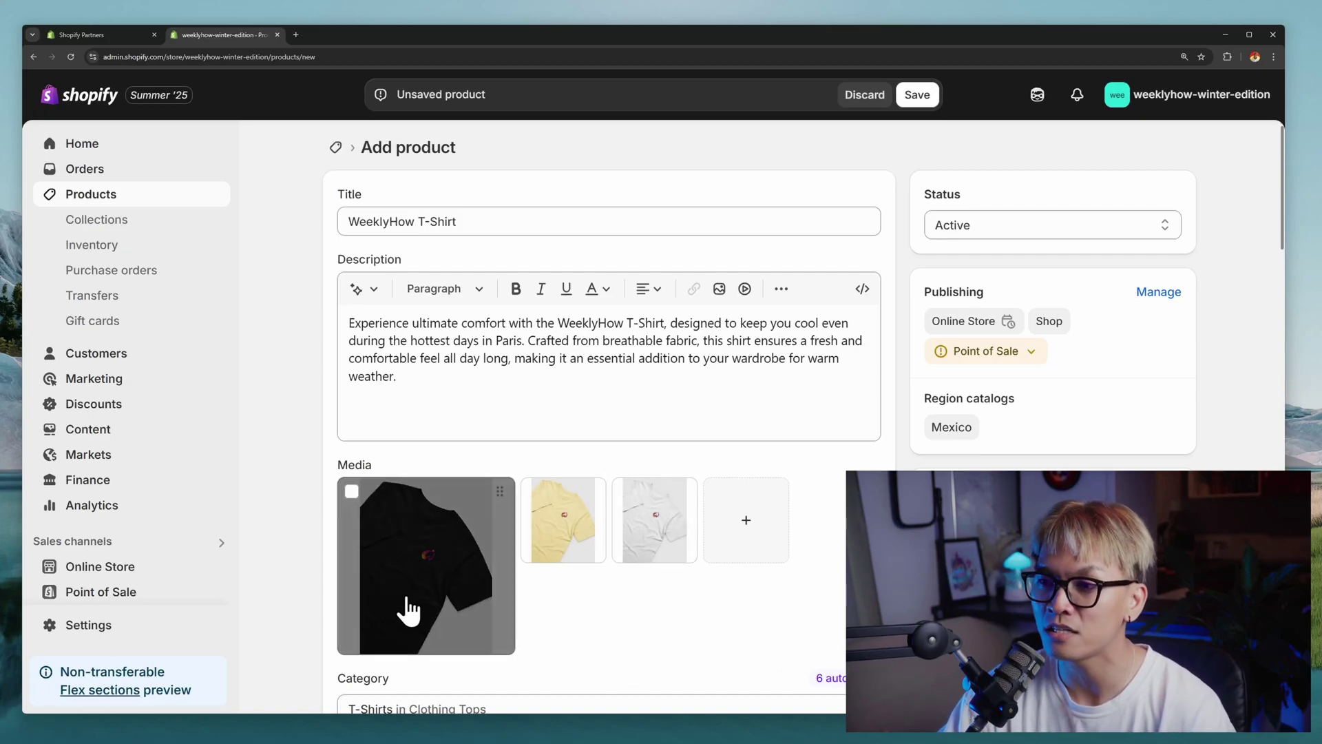
{"action": "scroll", "coordinate": [664, 598], "scroll_direction": "down", "scroll_amount": 5}
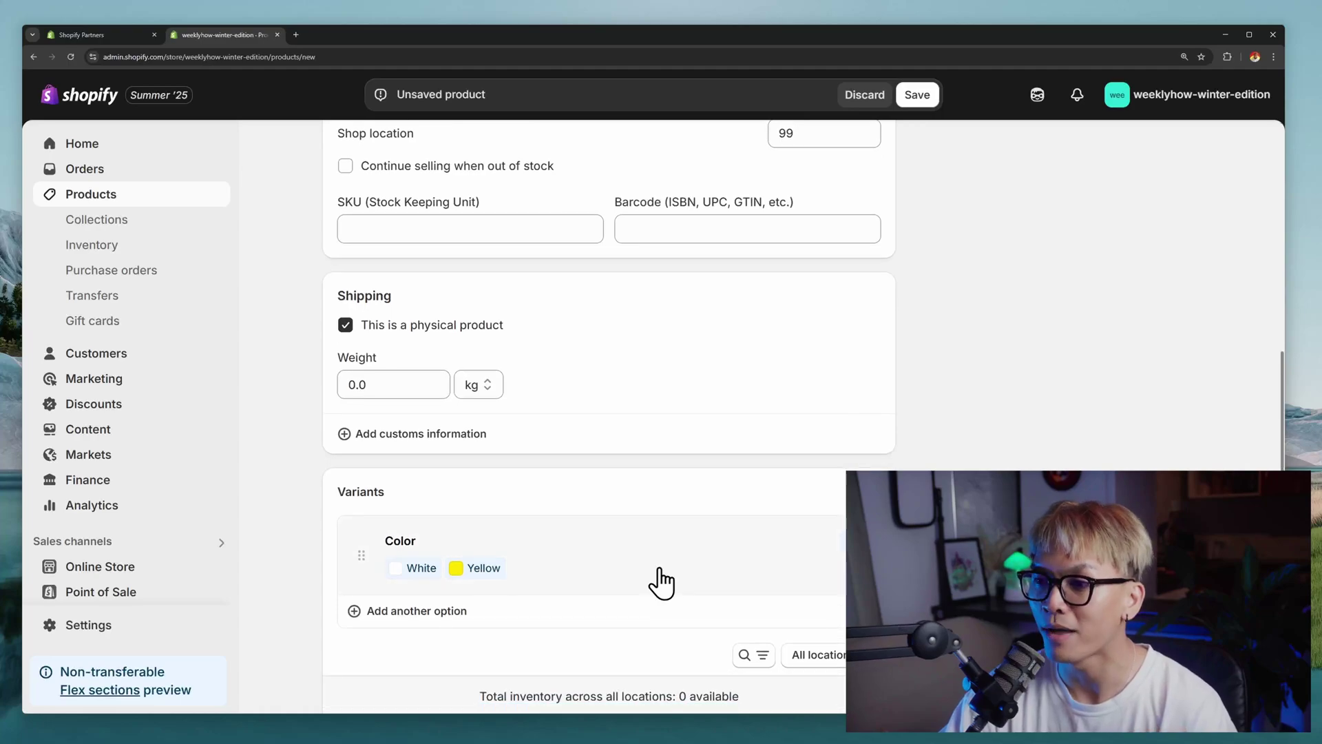
- Add Black to the Color values, producing White, Yellow and Black variants at €29.99
{"action": "left_click", "coordinate": [575, 561]}
{"action": "scroll", "coordinate": [632, 574], "scroll_direction": "down", "scroll_amount": 2}
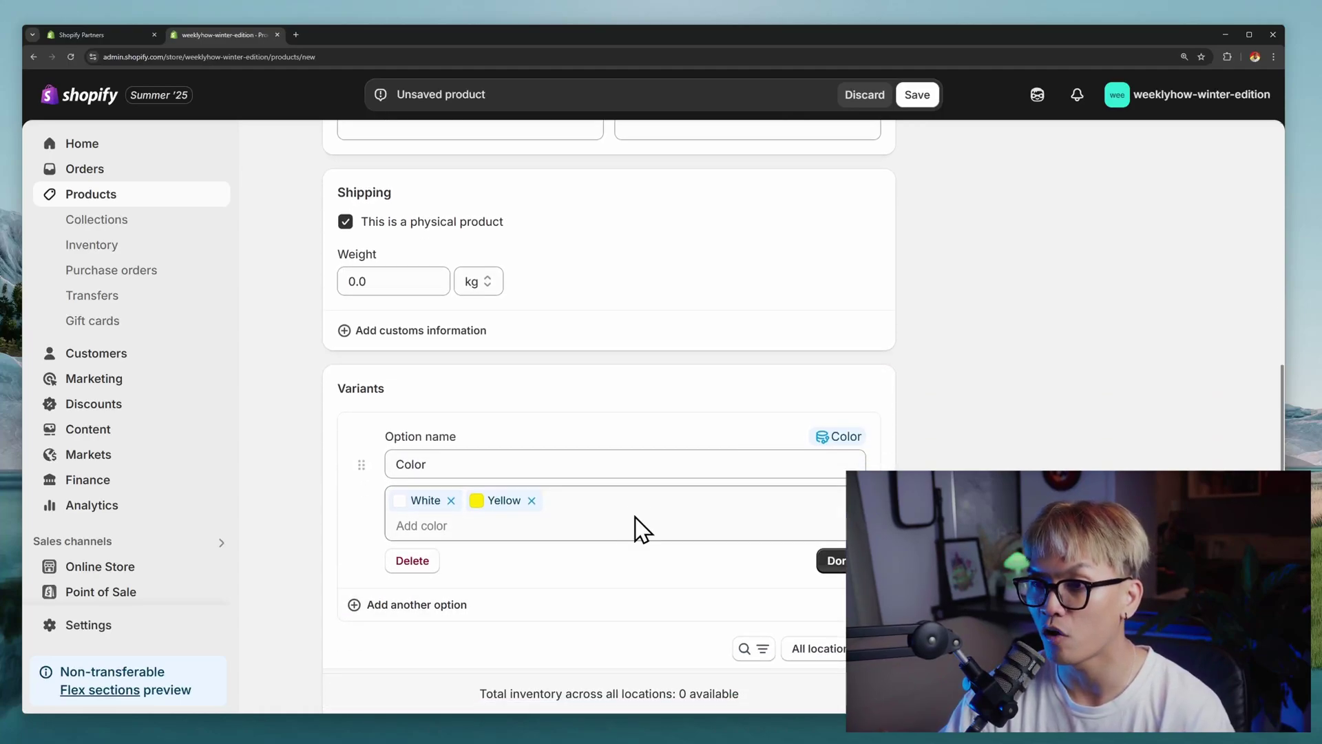
{"action": "left_click", "coordinate": [635, 527]}
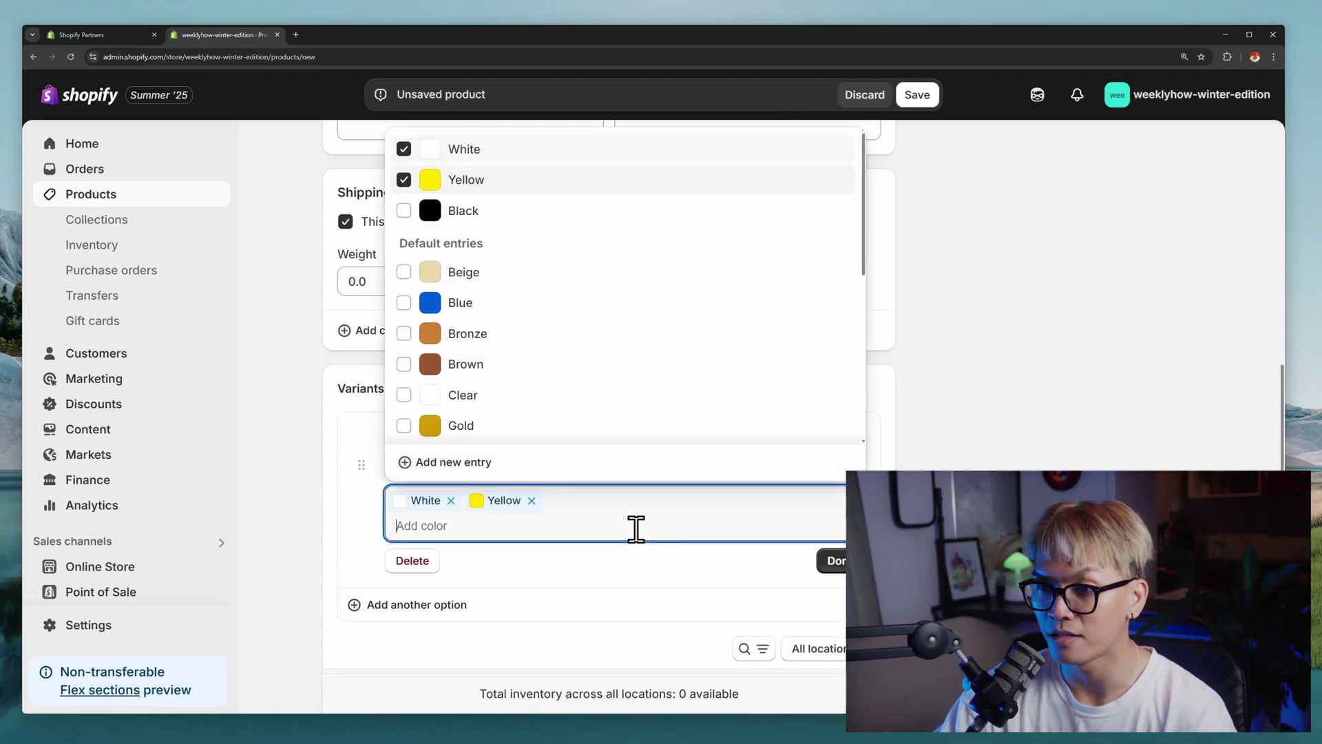
{"action": "left_click", "coordinate": [403, 210]}
{"action": "left_click", "coordinate": [832, 561]}
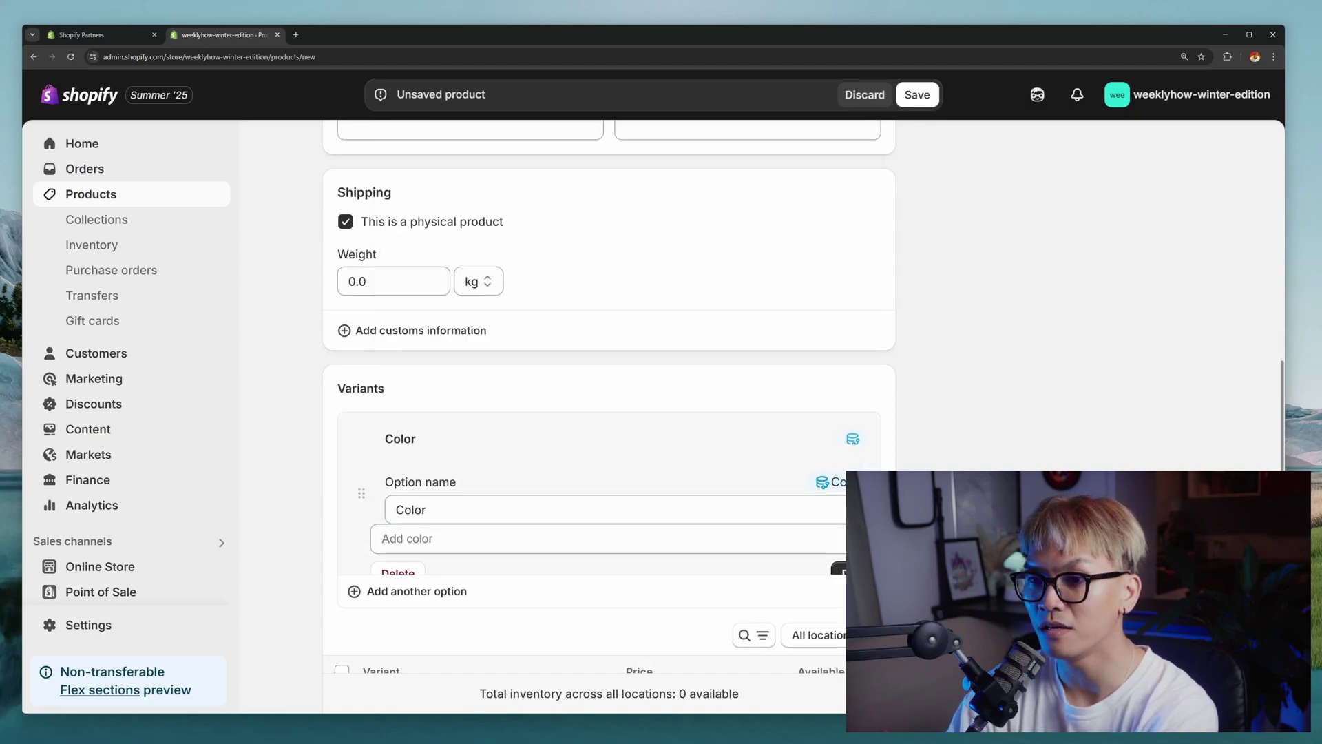
{"action": "scroll", "coordinate": [390, 348], "scroll_direction": "down", "scroll_amount": 5}
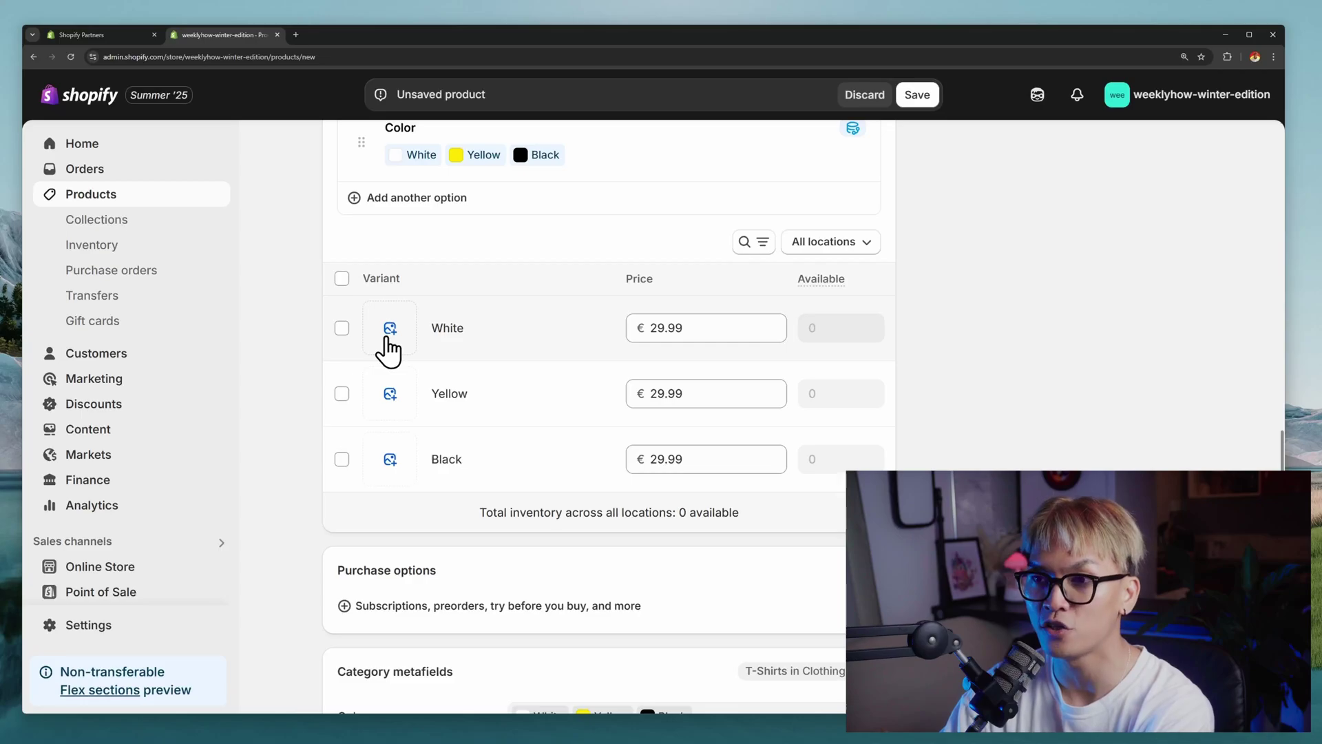
- Assign the white, yellow and black shirt images to their variants and save the product
{"action": "left_click", "coordinate": [388, 333]}
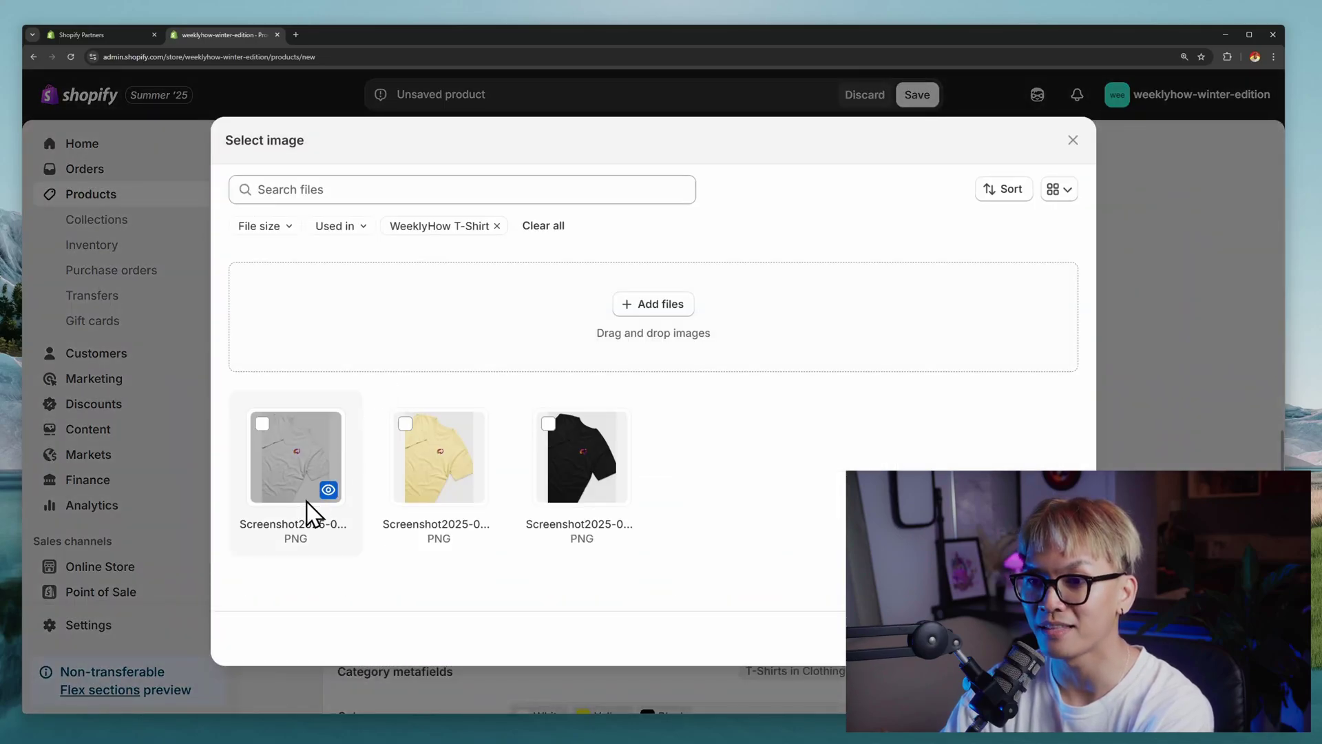
{"action": "left_click", "coordinate": [262, 461]}
{"action": "left_click", "coordinate": [1039, 638]}
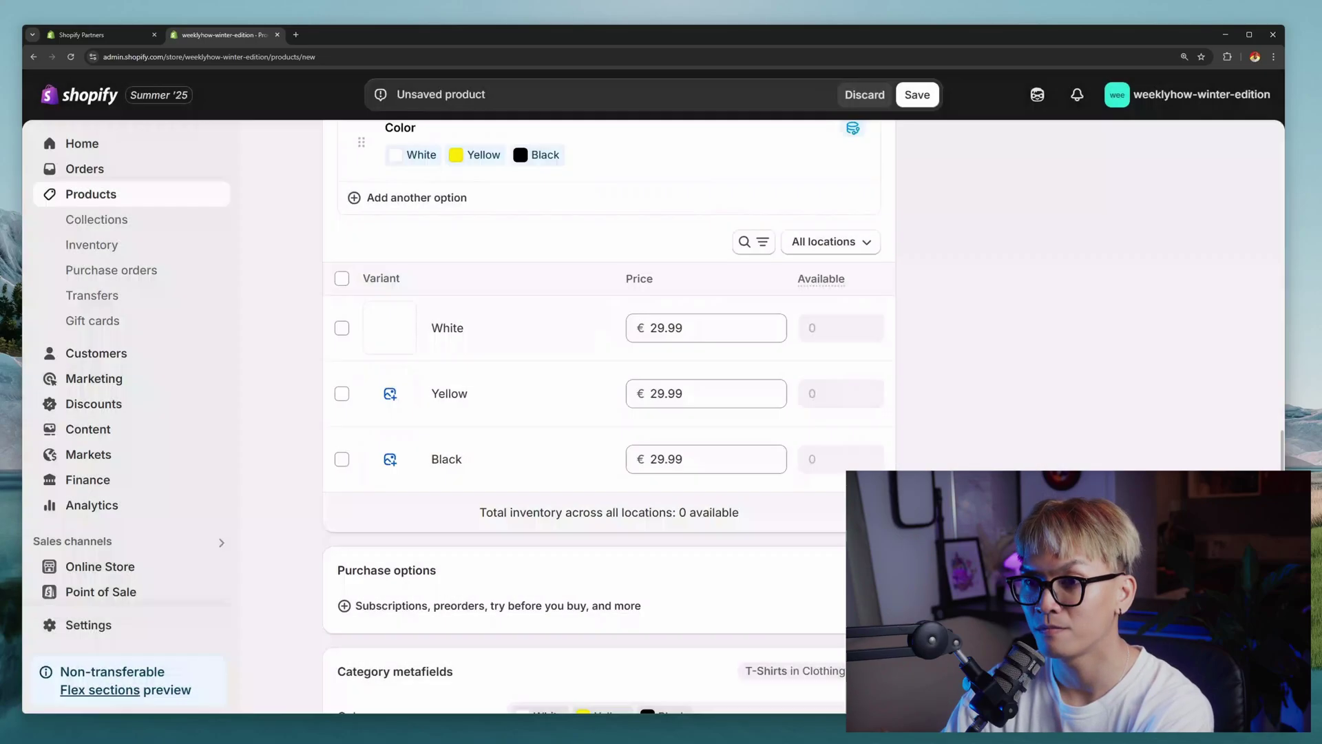
{"action": "left_click", "coordinate": [394, 391]}
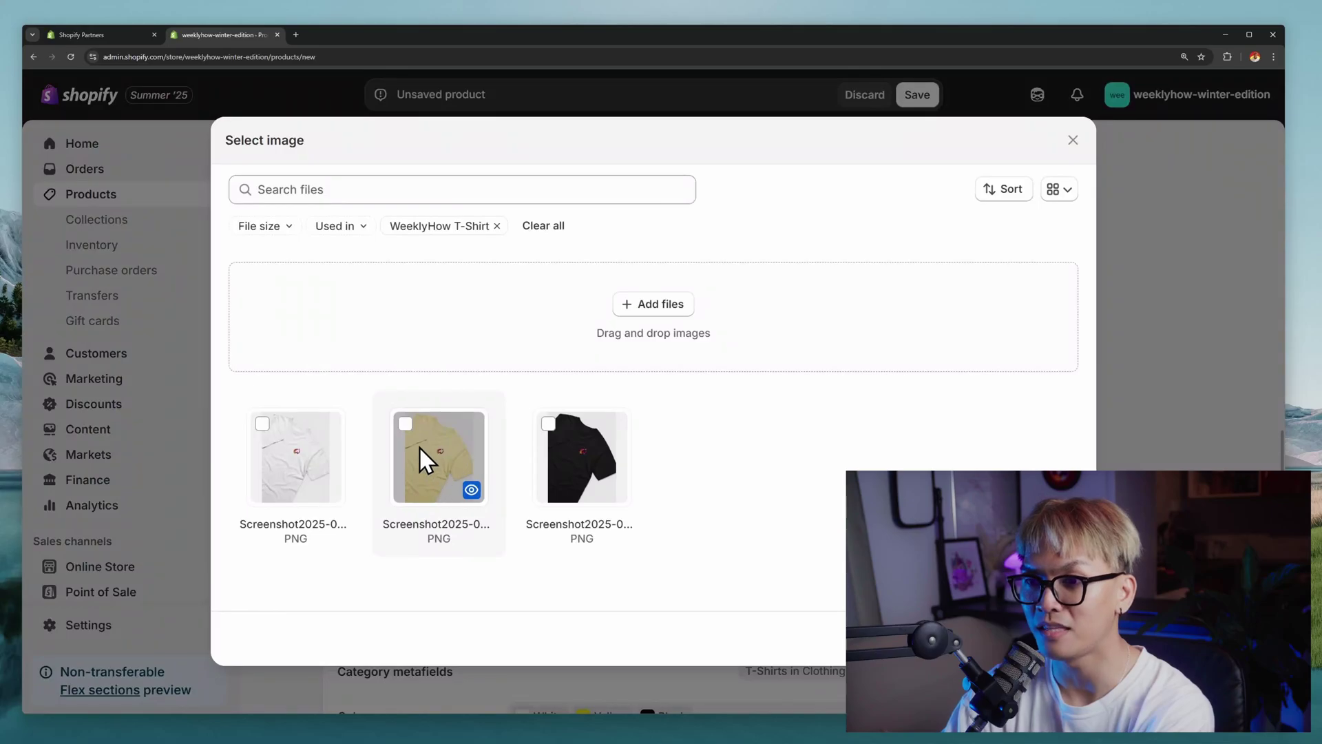
{"action": "left_click", "coordinate": [418, 445]}
{"action": "left_click", "coordinate": [1039, 637]}
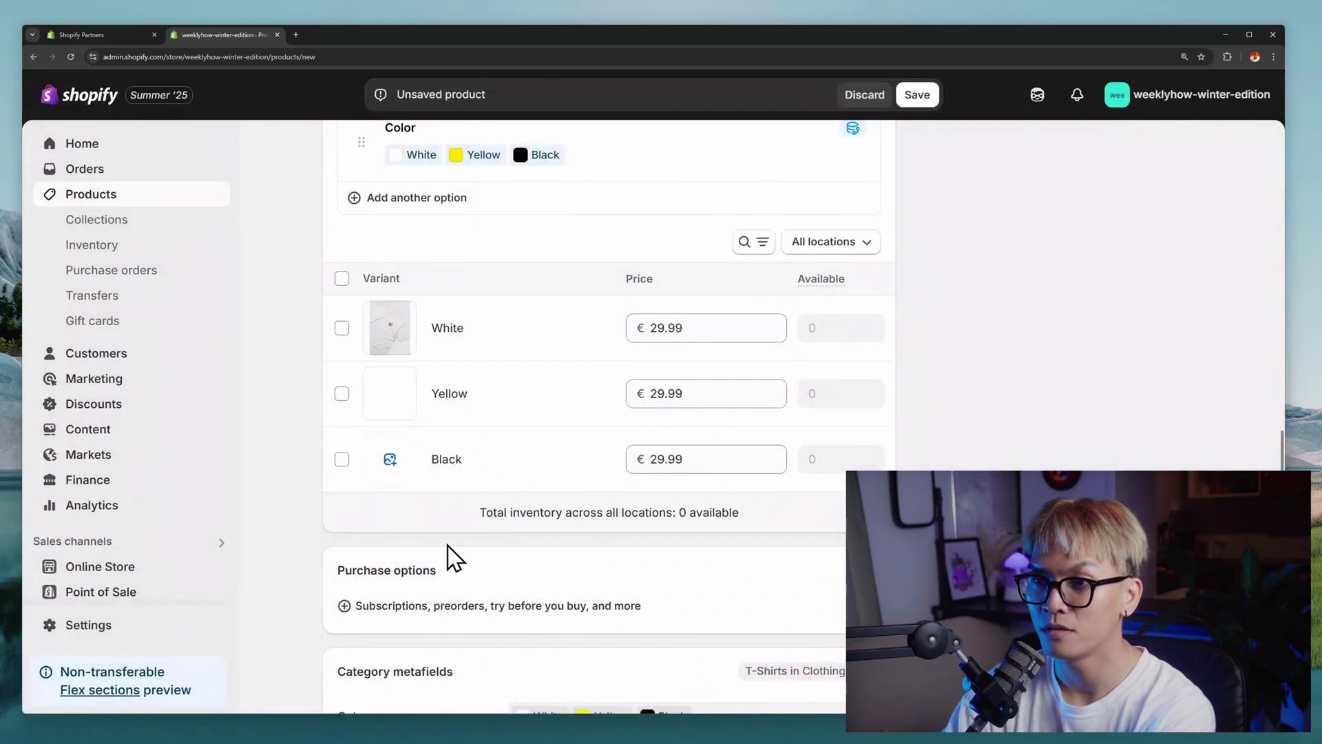
{"action": "left_click", "coordinate": [391, 461]}
{"action": "left_click", "coordinate": [587, 451]}
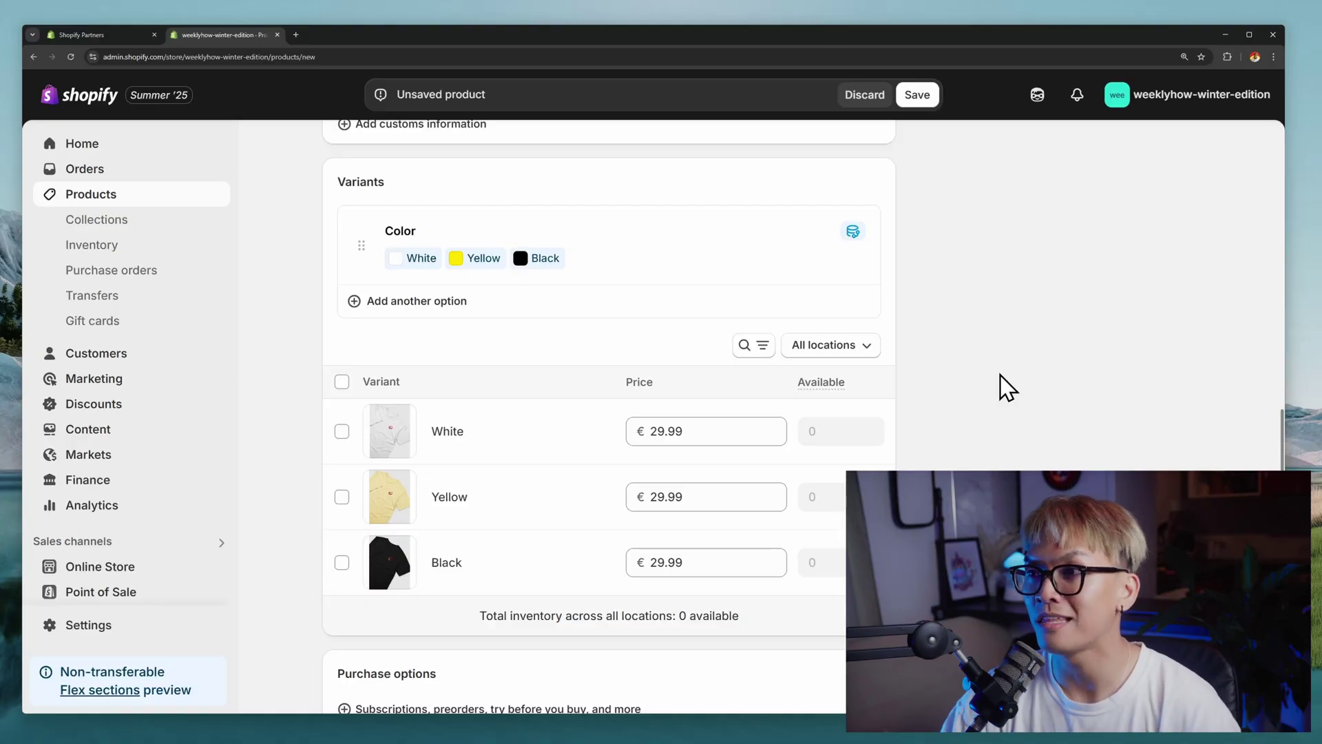
{"action": "left_click", "coordinate": [919, 100]}
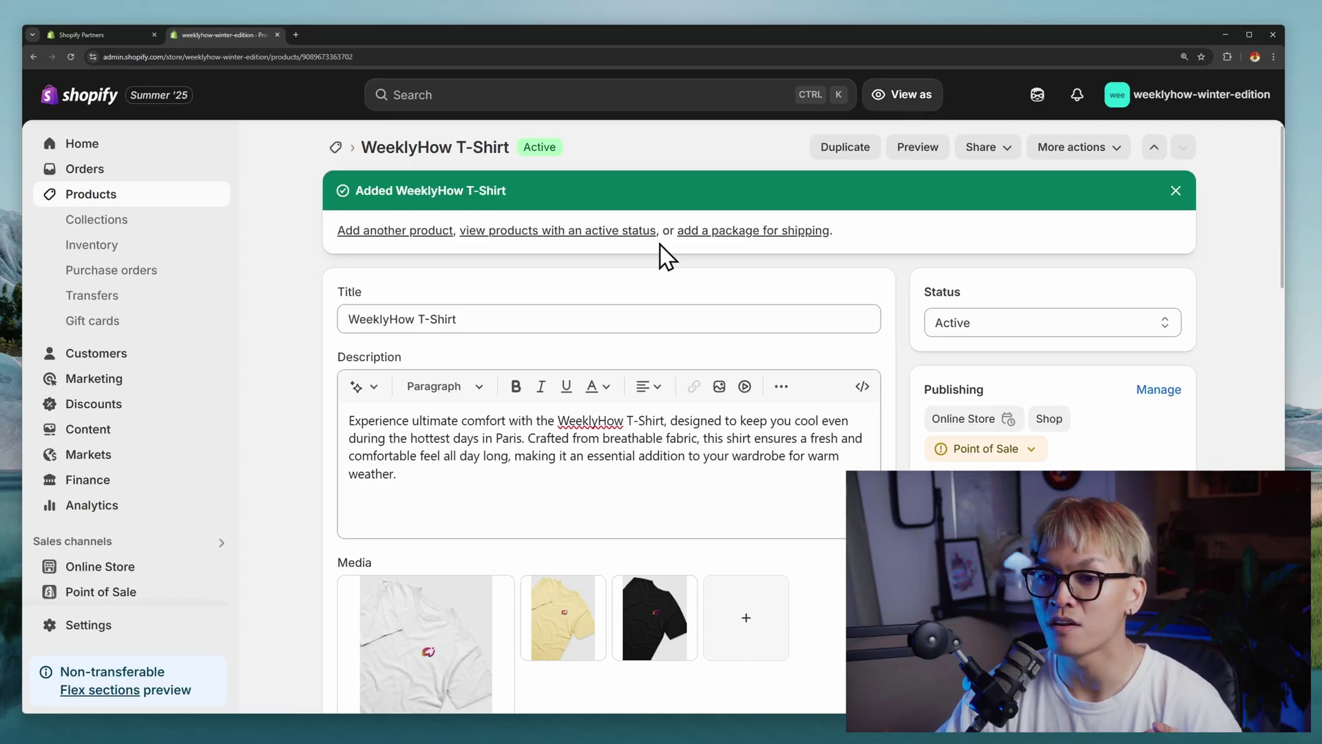
- Preview the Horizon storefront and open the WeeklyHow T-Shirt product page
{"action": "left_click", "coordinate": [218, 569]}
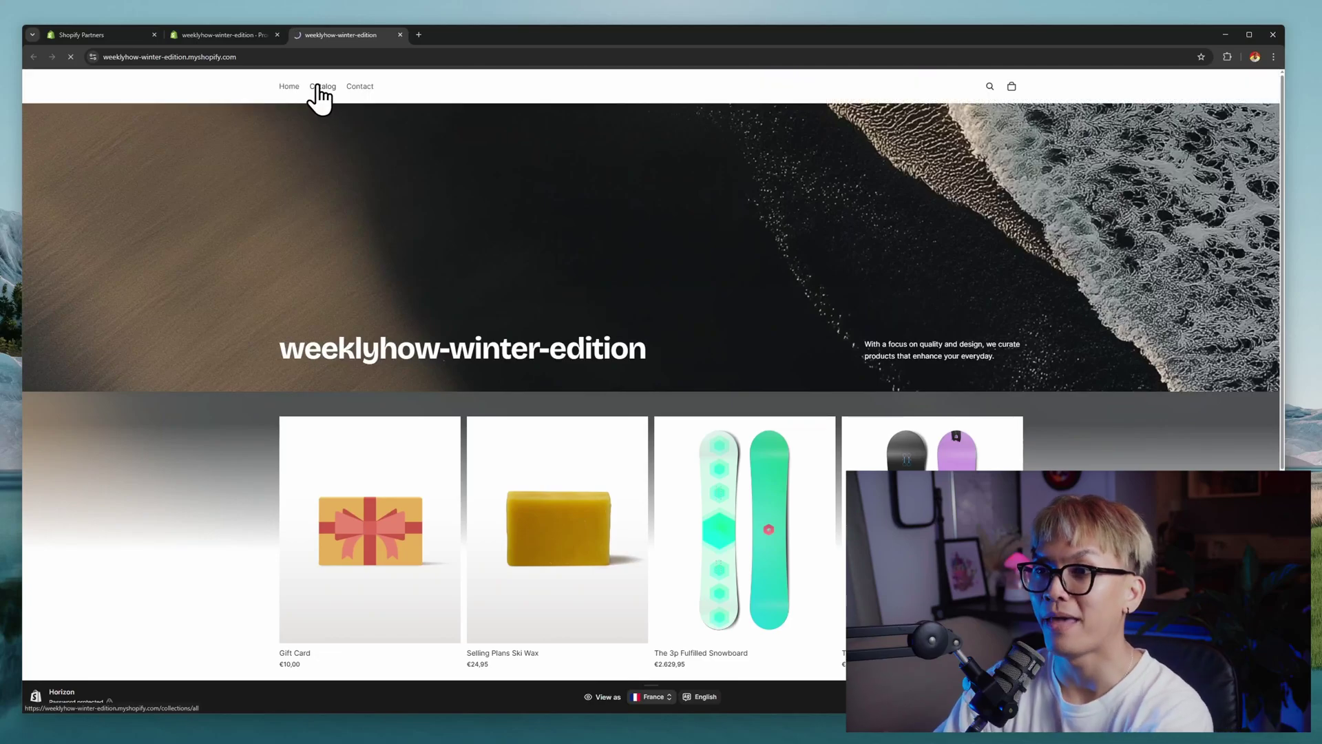
{"action": "key", "text": "ctrl+plus"}
{"action": "key", "text": "ctrl+plus"}
{"action": "key", "text": "ctrl+plus"}
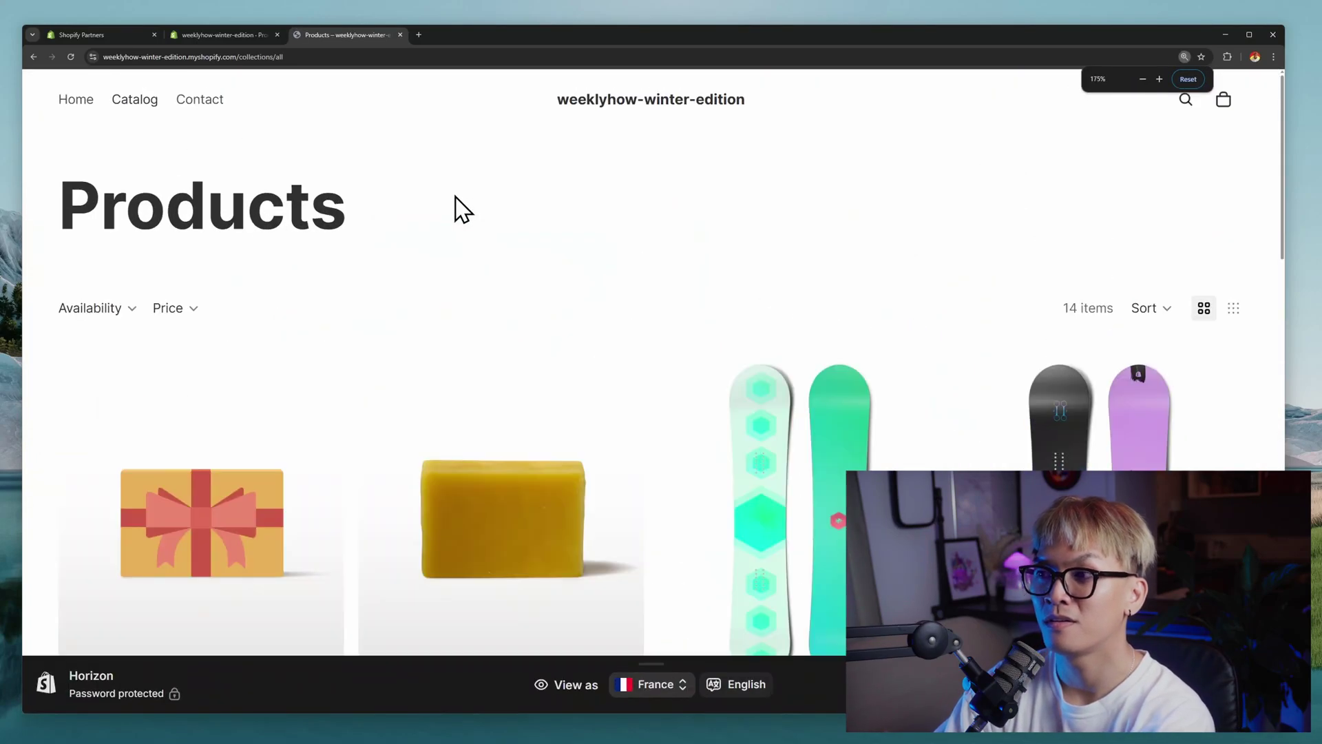
{"action": "key", "text": "ctrl+minus"}
{"action": "scroll", "coordinate": [458, 212], "scroll_direction": "down", "scroll_amount": 10}
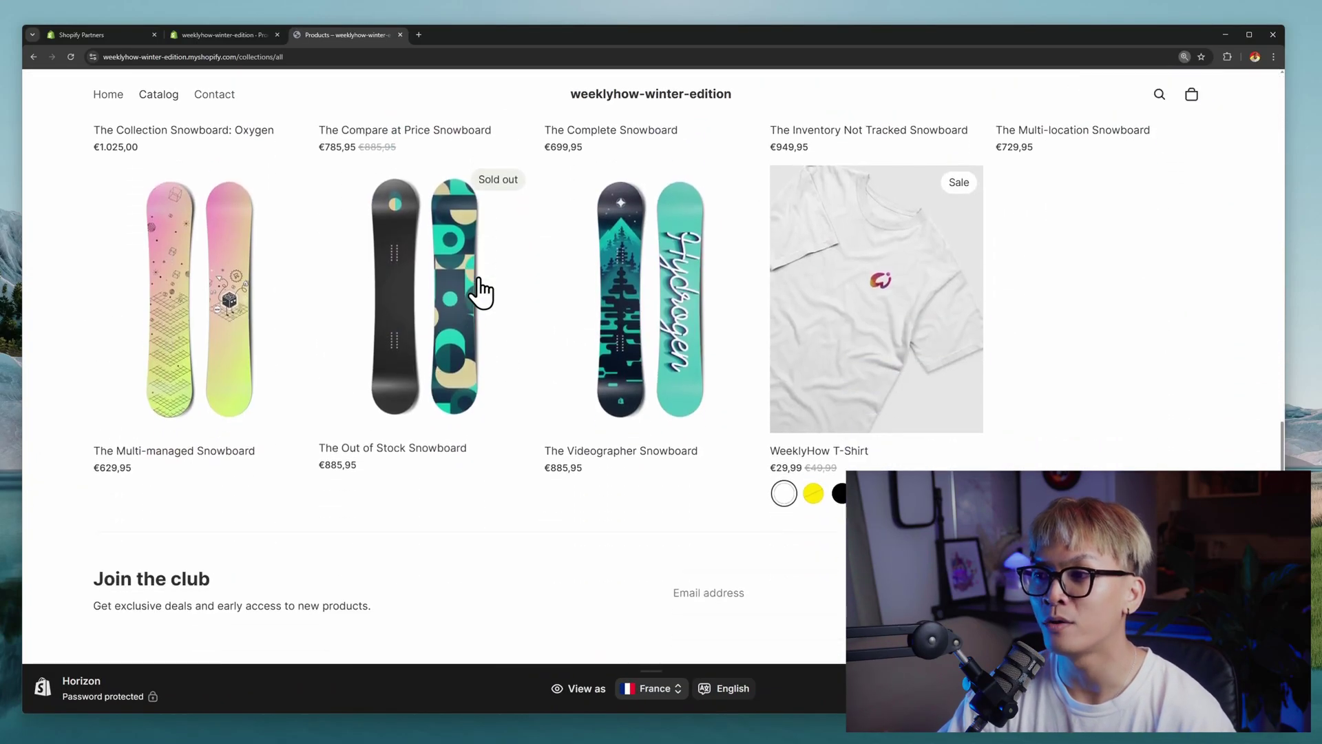
{"action": "left_click", "coordinate": [826, 341]}
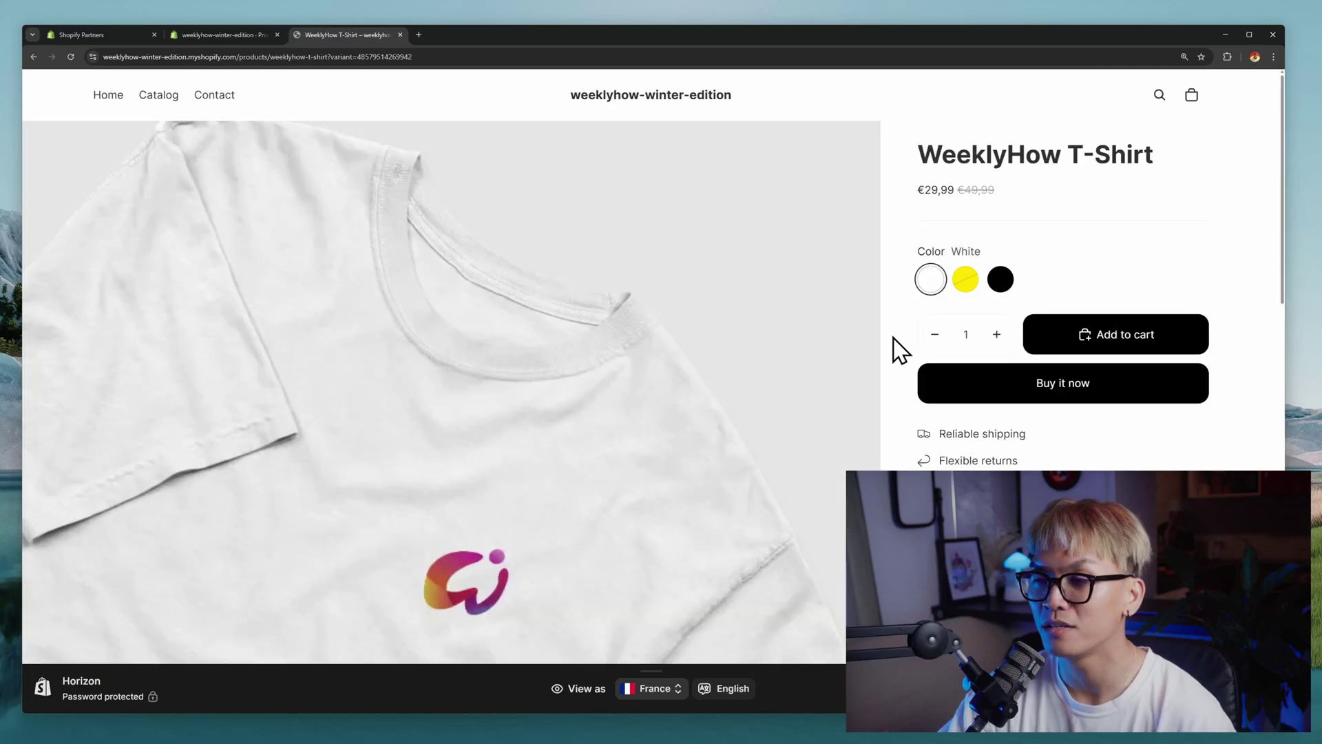
- Check the Yellow and Black swatches each show their own shirt image
{"action": "left_click", "coordinate": [966, 282]}
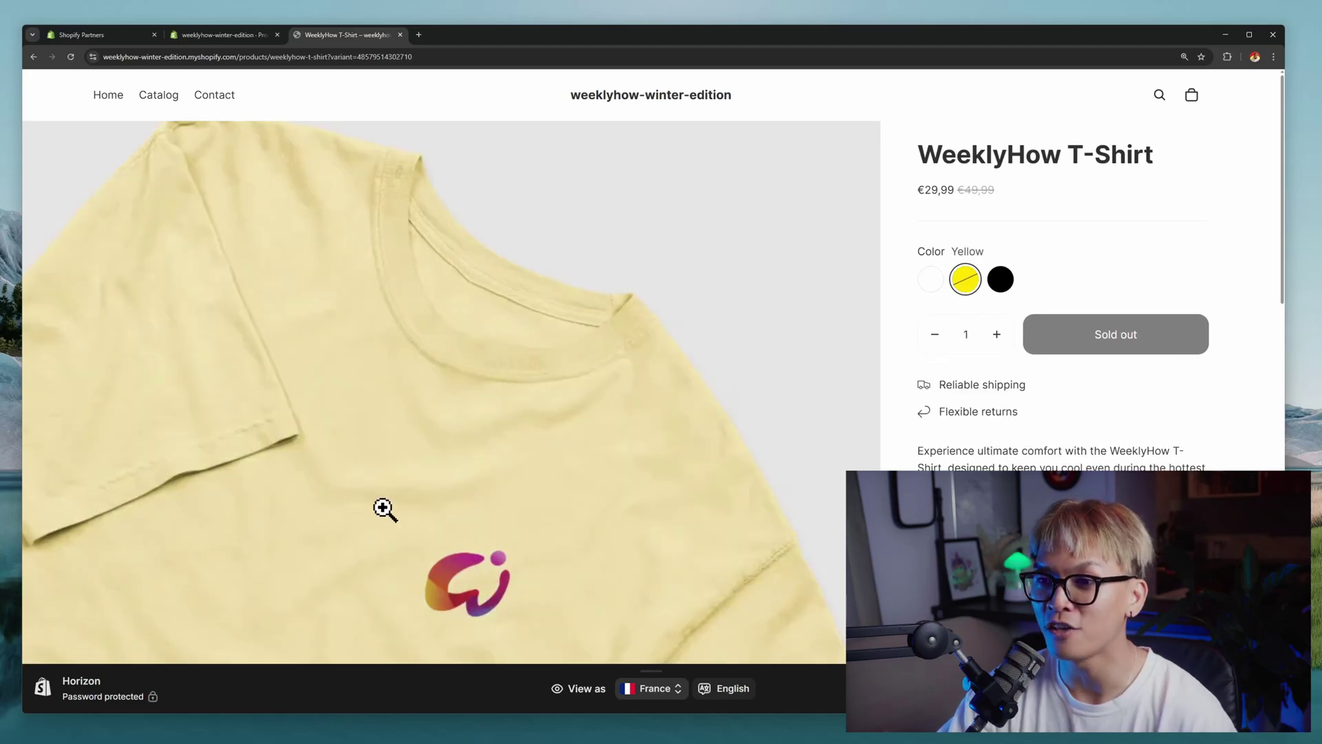
{"action": "left_click", "coordinate": [1000, 283]}
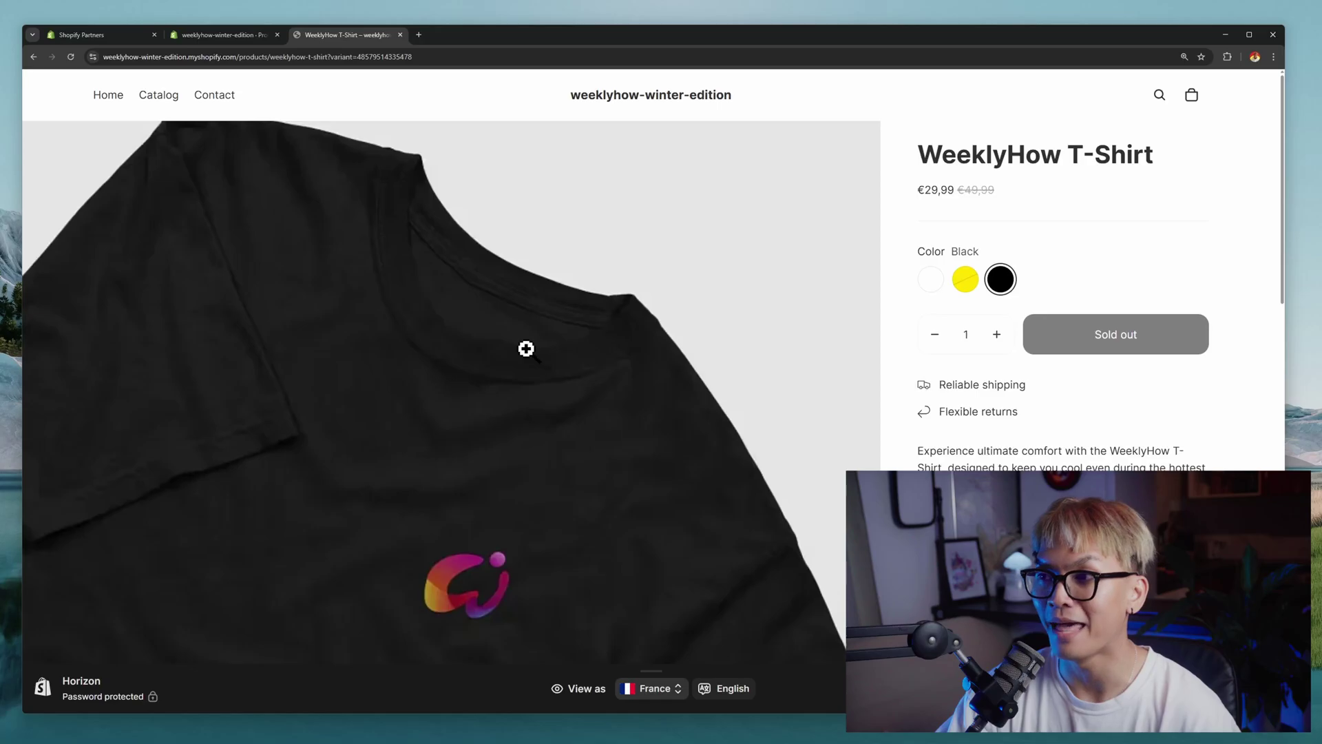
{"action": "left_click", "coordinate": [964, 281]}
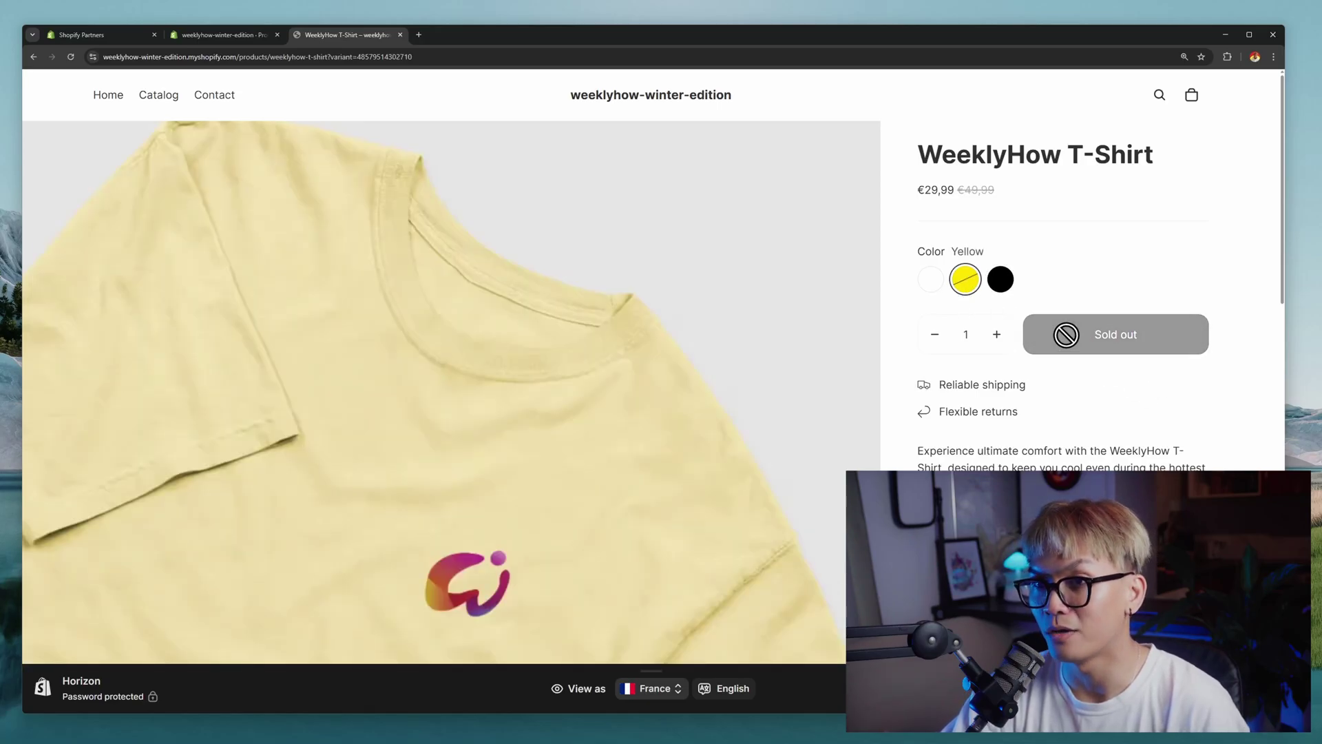
- Back in the admin, select the Yellow and Black variants for bulk editing
{"action": "left_click", "coordinate": [237, 36]}
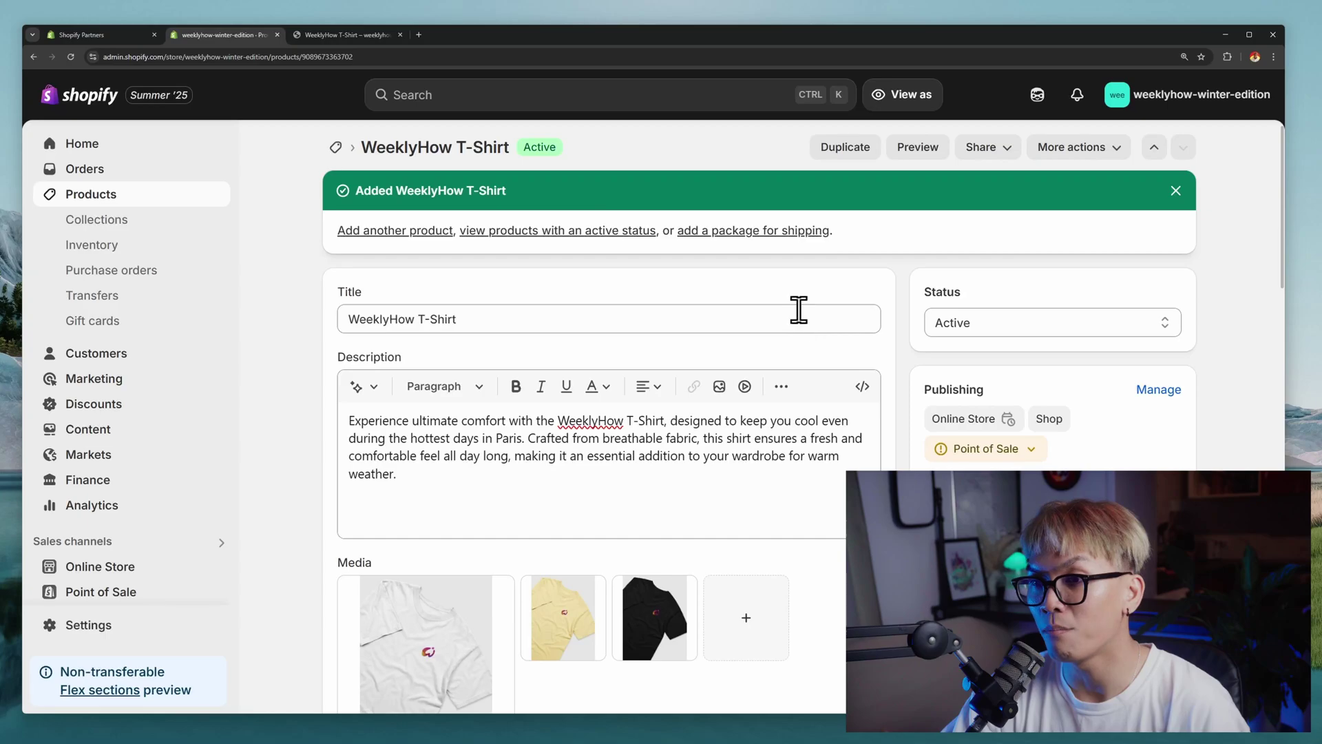
{"action": "scroll", "coordinate": [906, 410], "scroll_direction": "down", "scroll_amount": 10}
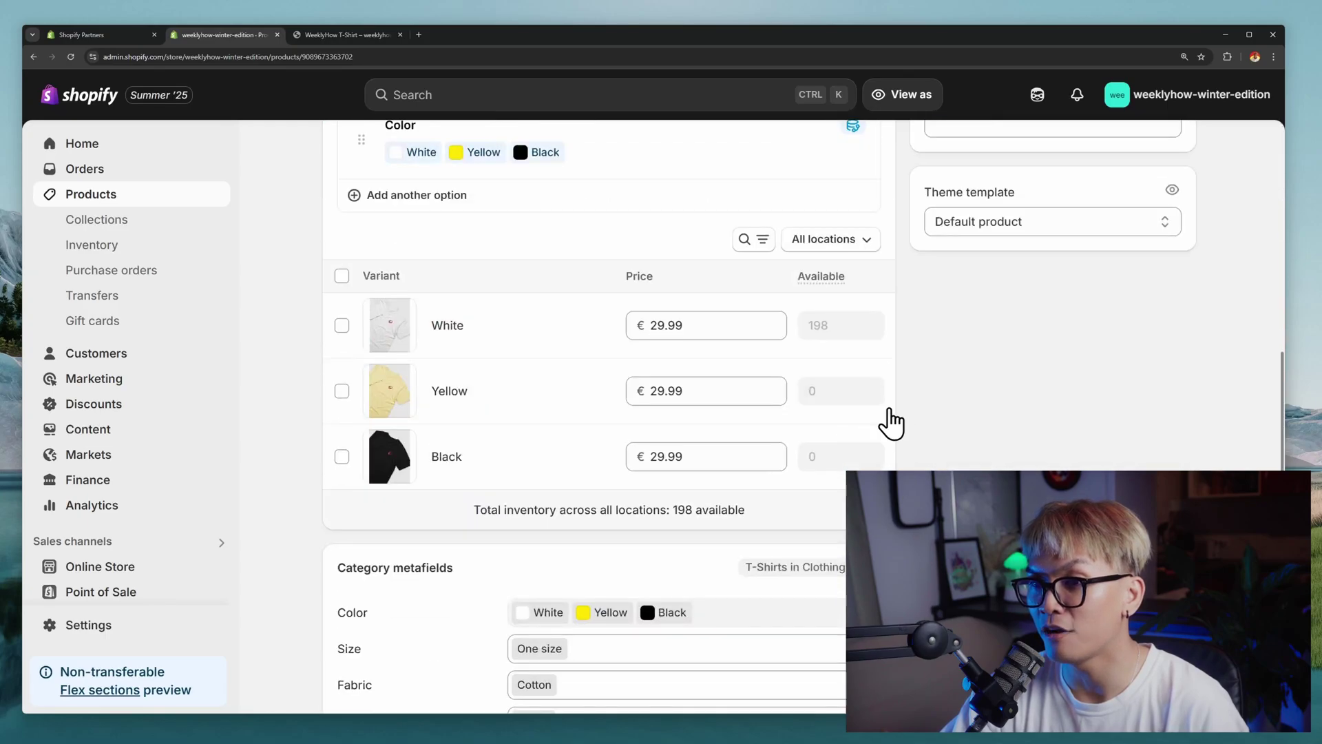
{"action": "mouse_move", "coordinate": [841, 287]}
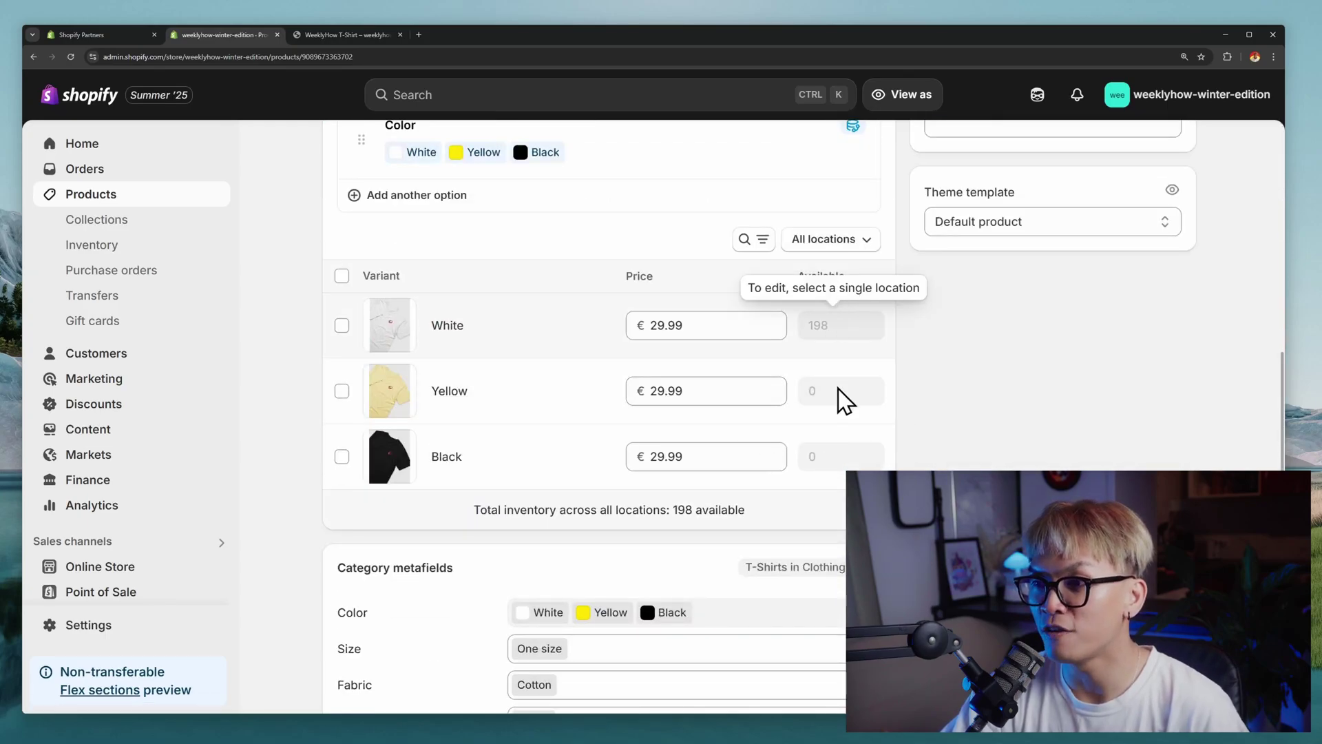
{"action": "left_click", "coordinate": [820, 448]}
{"action": "left_click", "coordinate": [888, 398]}
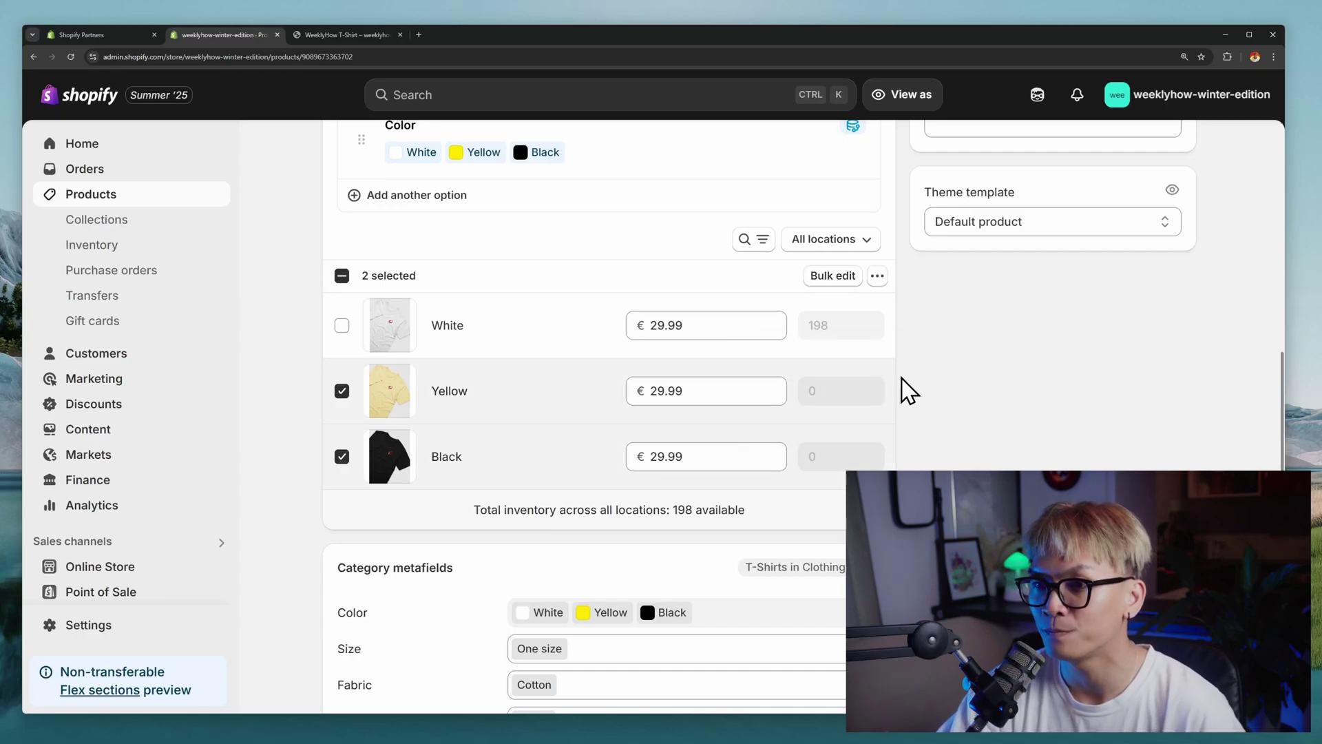
{"action": "scroll", "coordinate": [896, 375], "scroll_direction": "up", "scroll_amount": 1}
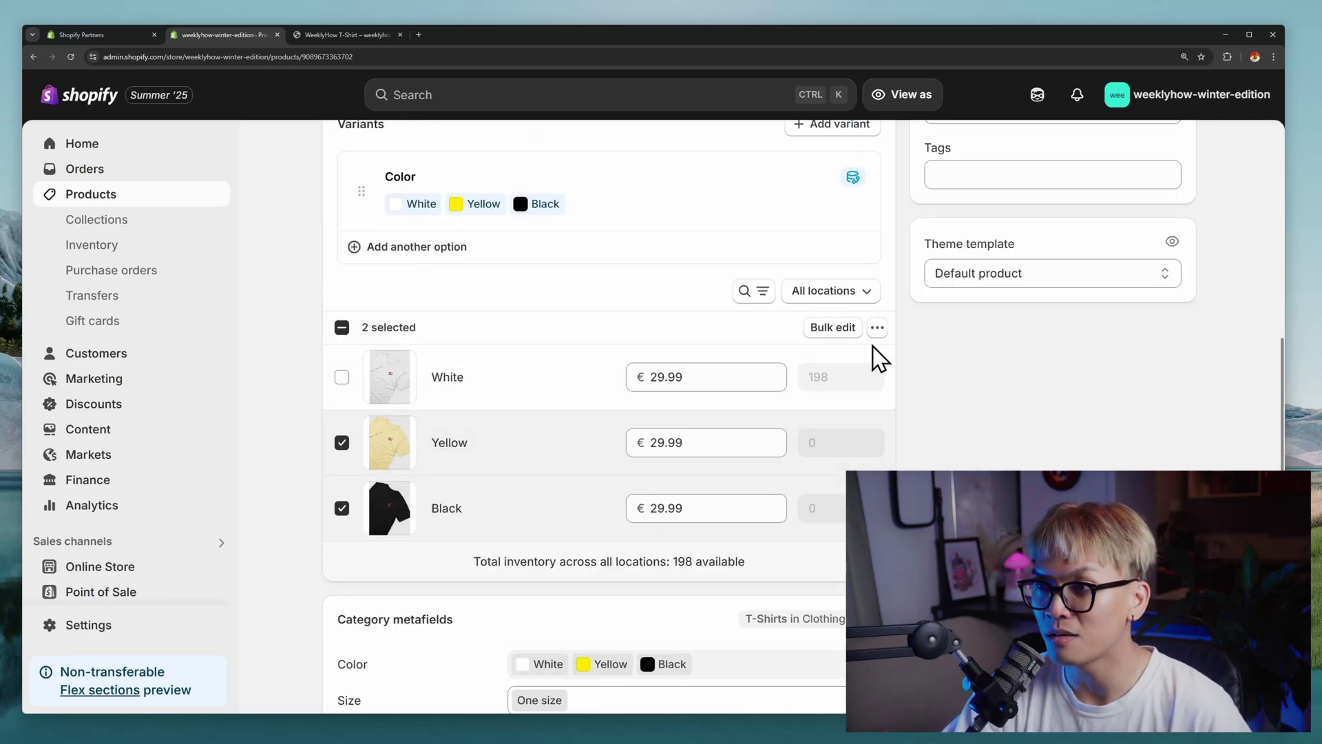
{"action": "left_click", "coordinate": [833, 328]}
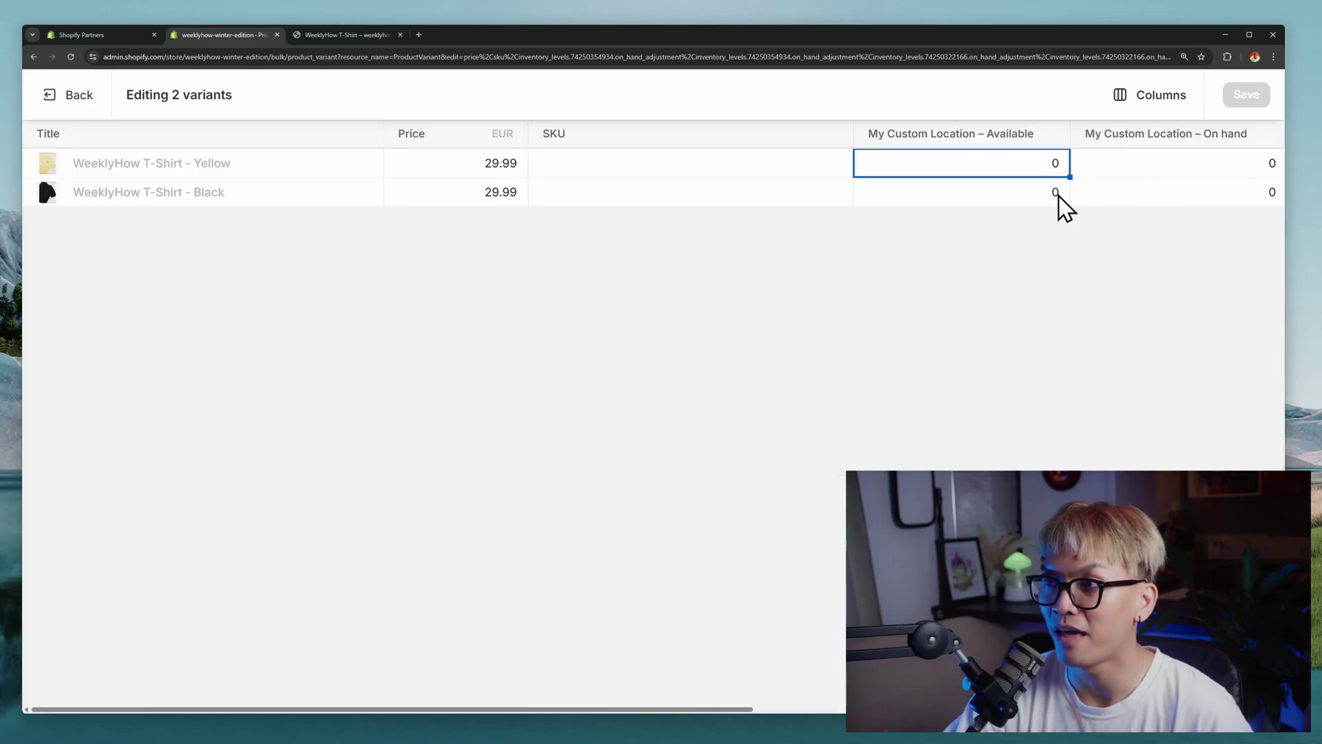
- Enter 99 available units for Yellow and Black and save
{"action": "left_click", "coordinate": [1005, 162]}
{"action": "left_click", "coordinate": [1005, 163]}
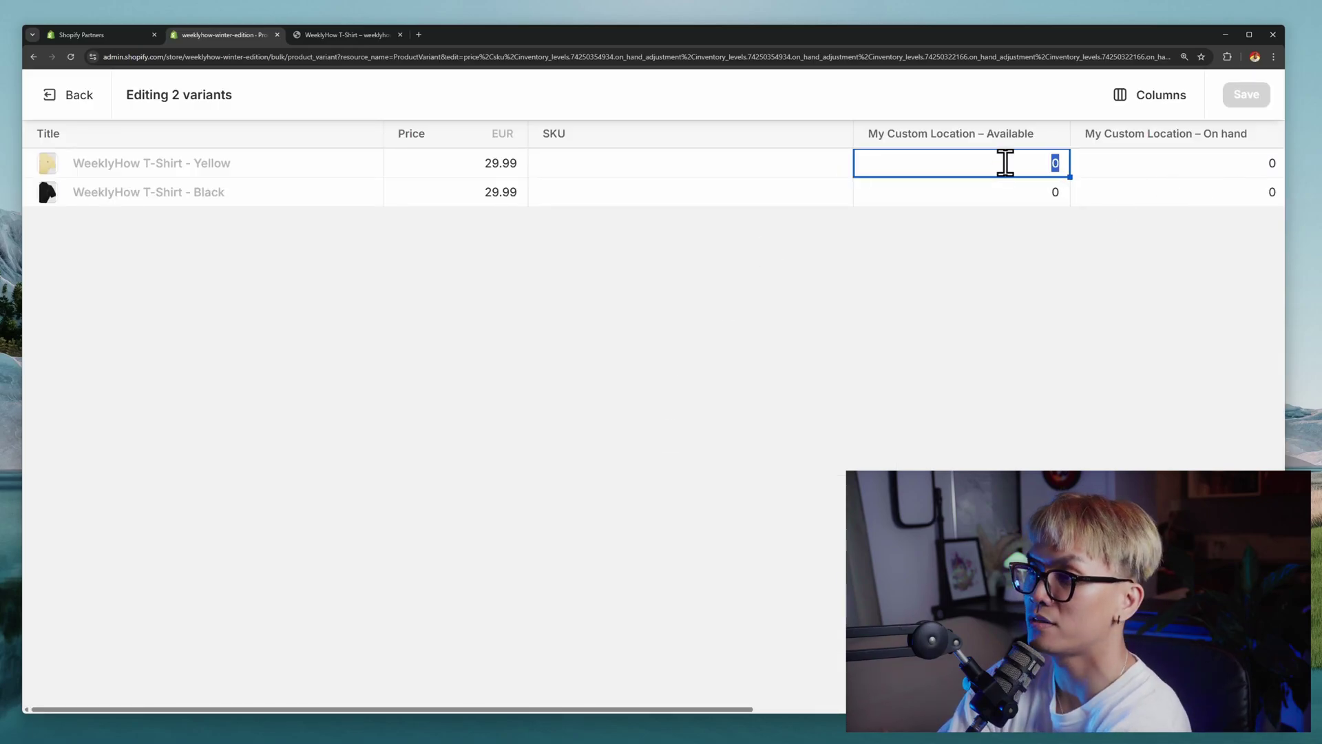
{"action": "type", "text": "99"}
{"action": "left_click", "coordinate": [1035, 194]}
{"action": "type", "text": "99"}
{"action": "key", "text": "Return"}
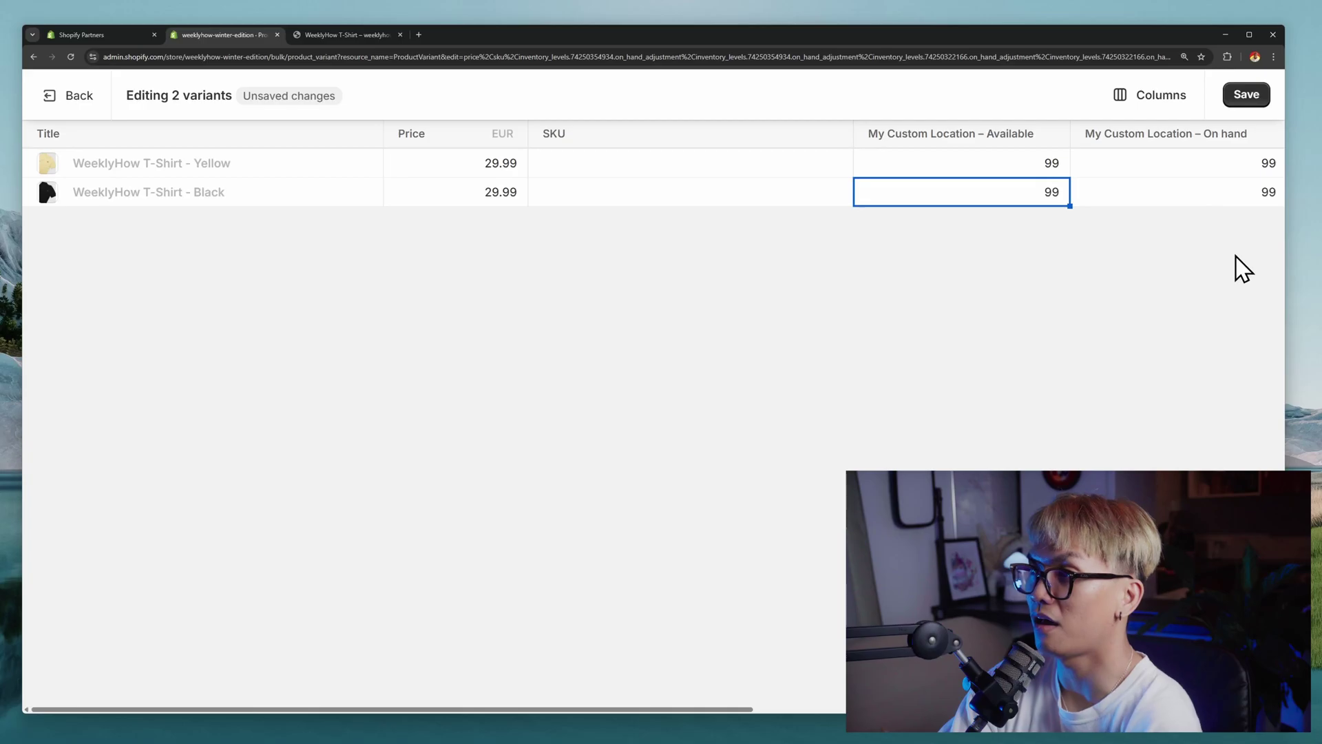
{"action": "left_click", "coordinate": [1245, 96]}
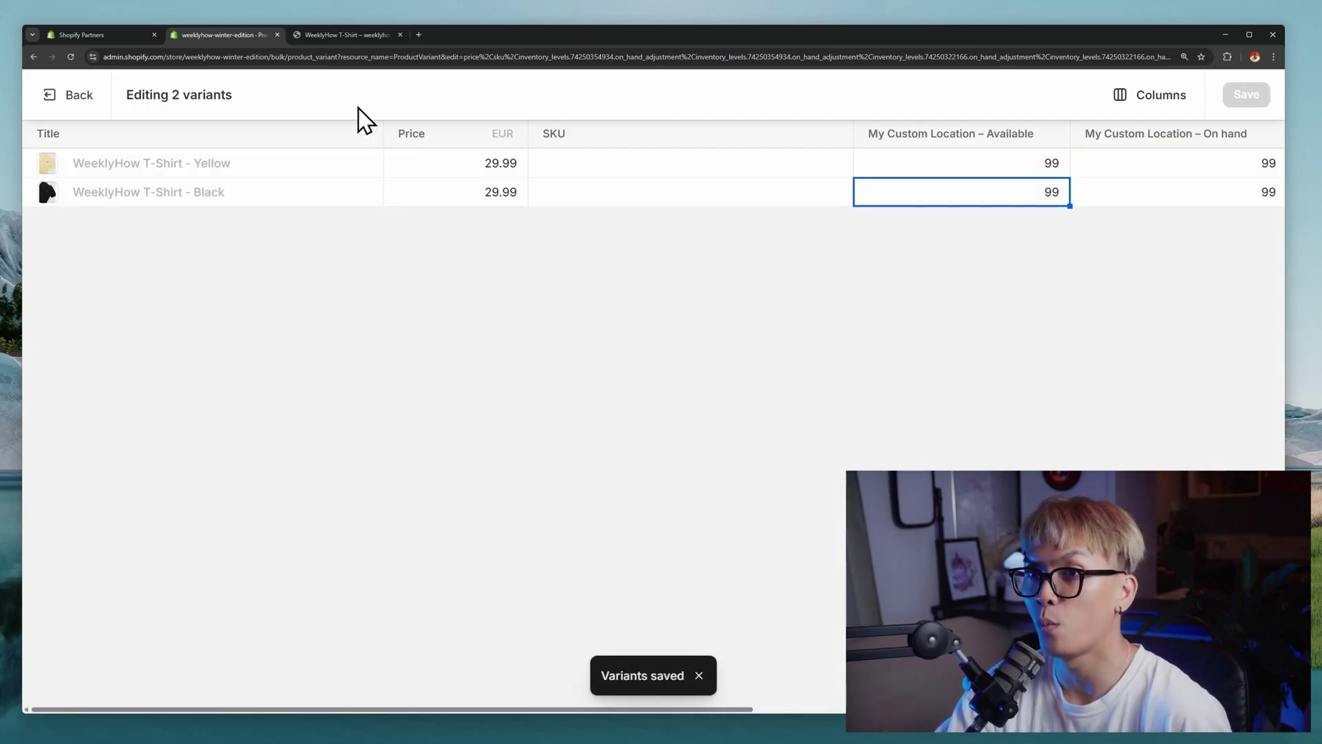
- On the storefront, cycle the Black, White and Yellow swatches to confirm Add to cart appears
{"action": "left_click", "coordinate": [328, 40]}
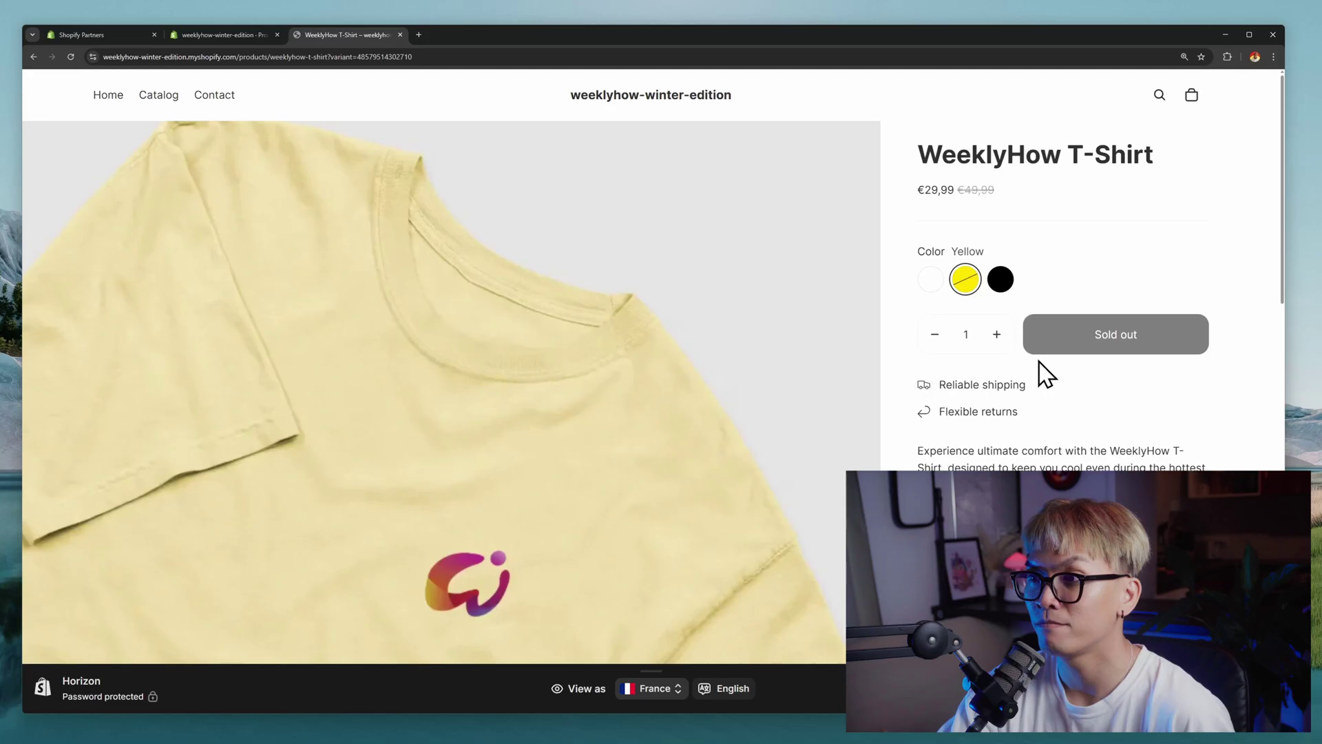
{"action": "left_click", "coordinate": [1000, 282]}
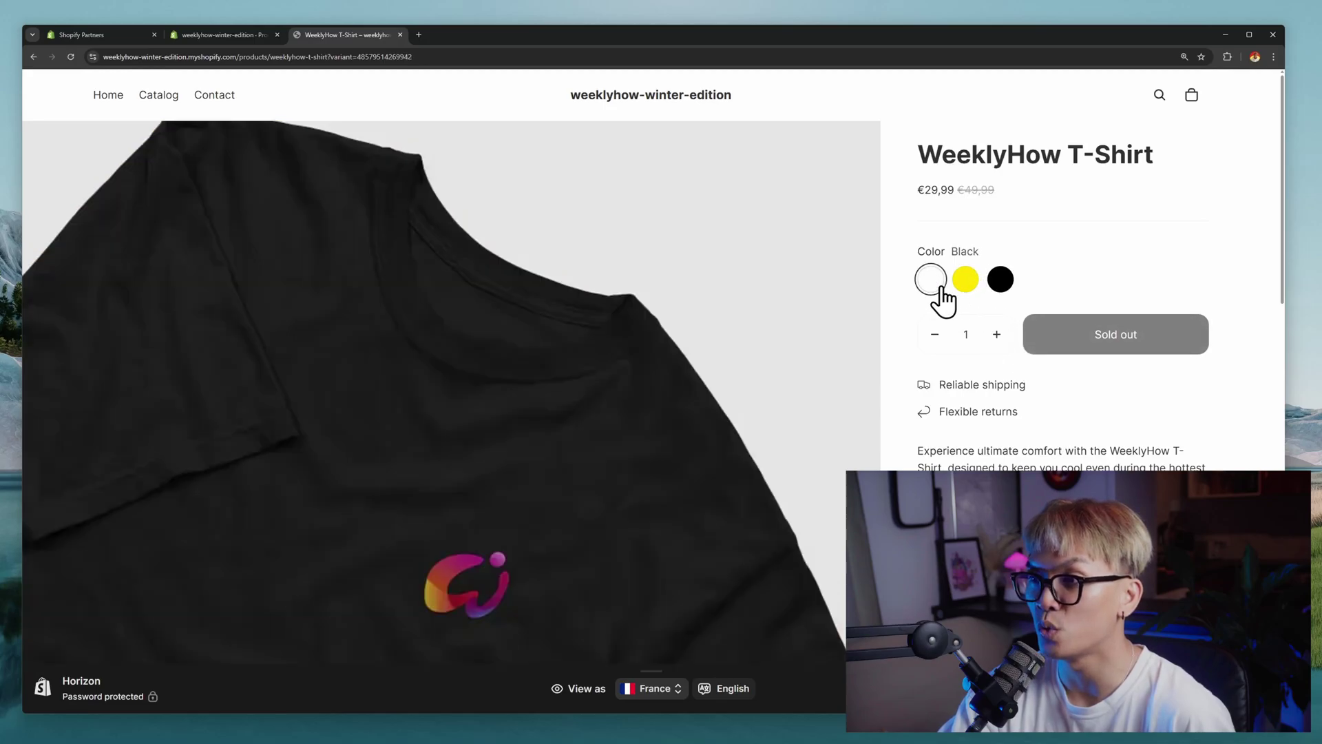
{"action": "left_click", "coordinate": [932, 283]}
{"action": "left_click", "coordinate": [1002, 281]}
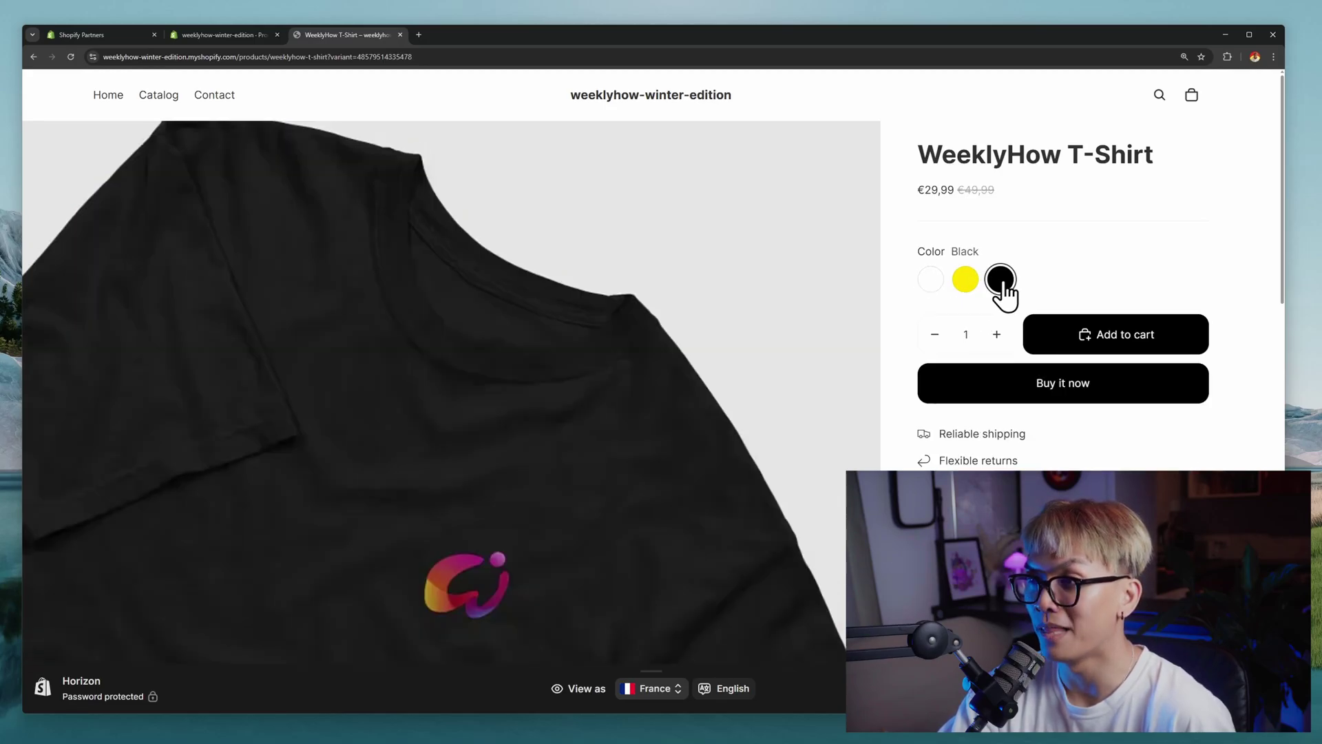
{"action": "left_click", "coordinate": [973, 279]}
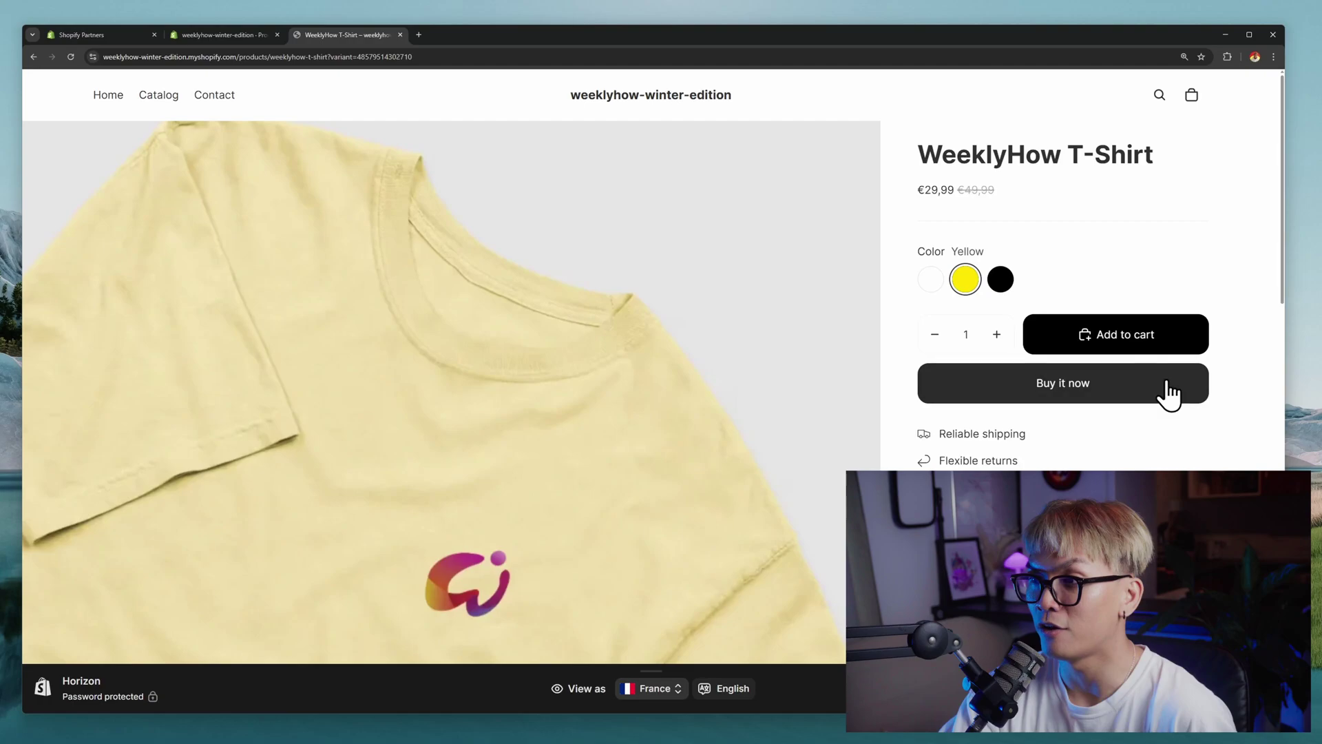